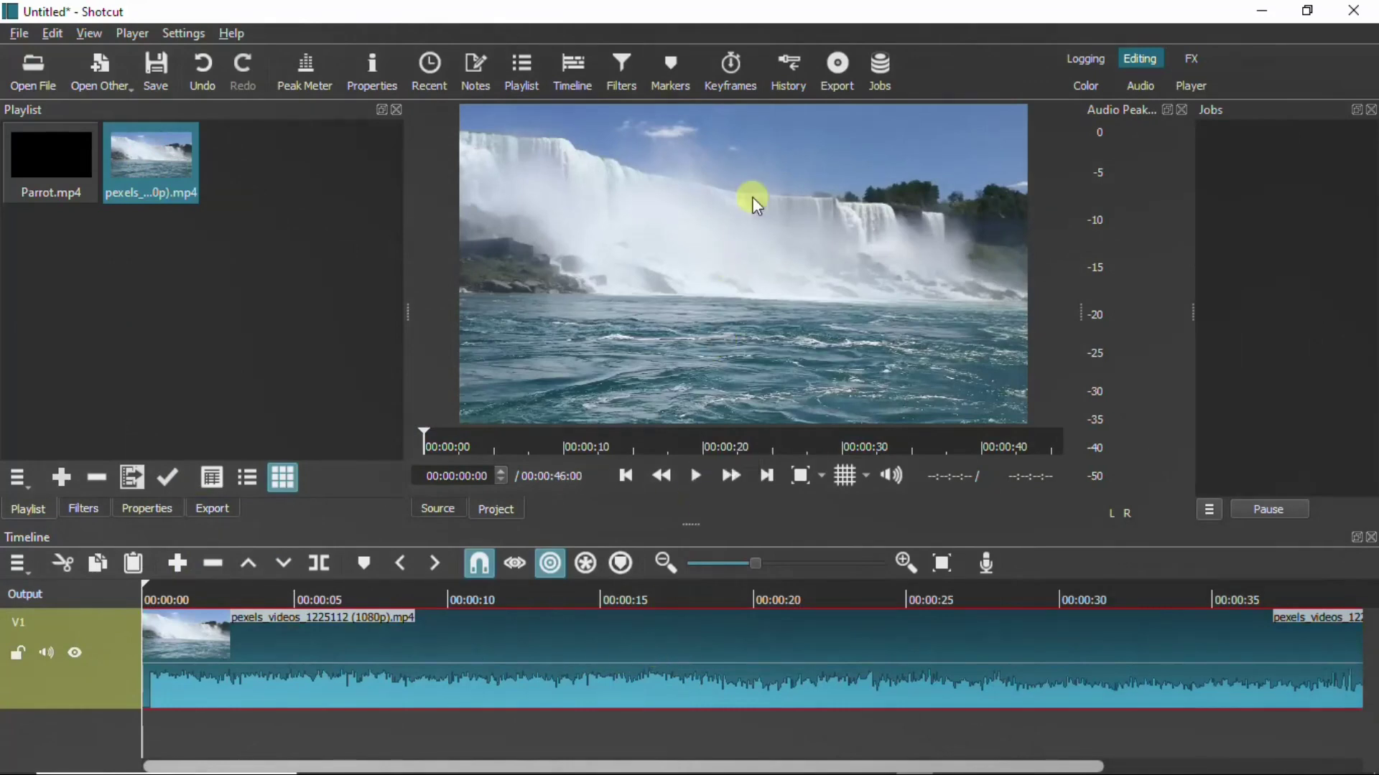
Add a new video track above the waterfall clip's track in the timeline
{"action": "right_click", "coordinate": [112, 680]}
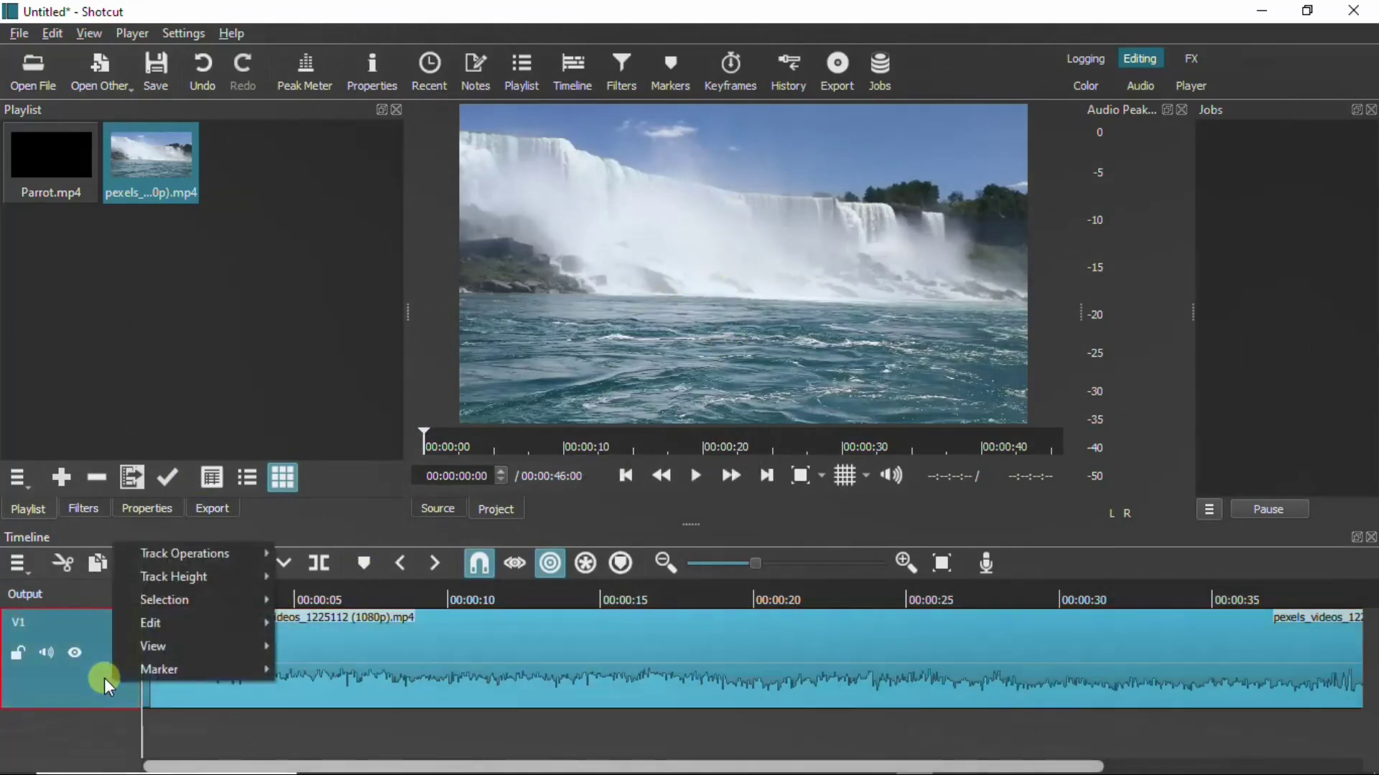
{"action": "mouse_move", "coordinate": [193, 600]}
{"action": "mouse_move", "coordinate": [206, 555]}
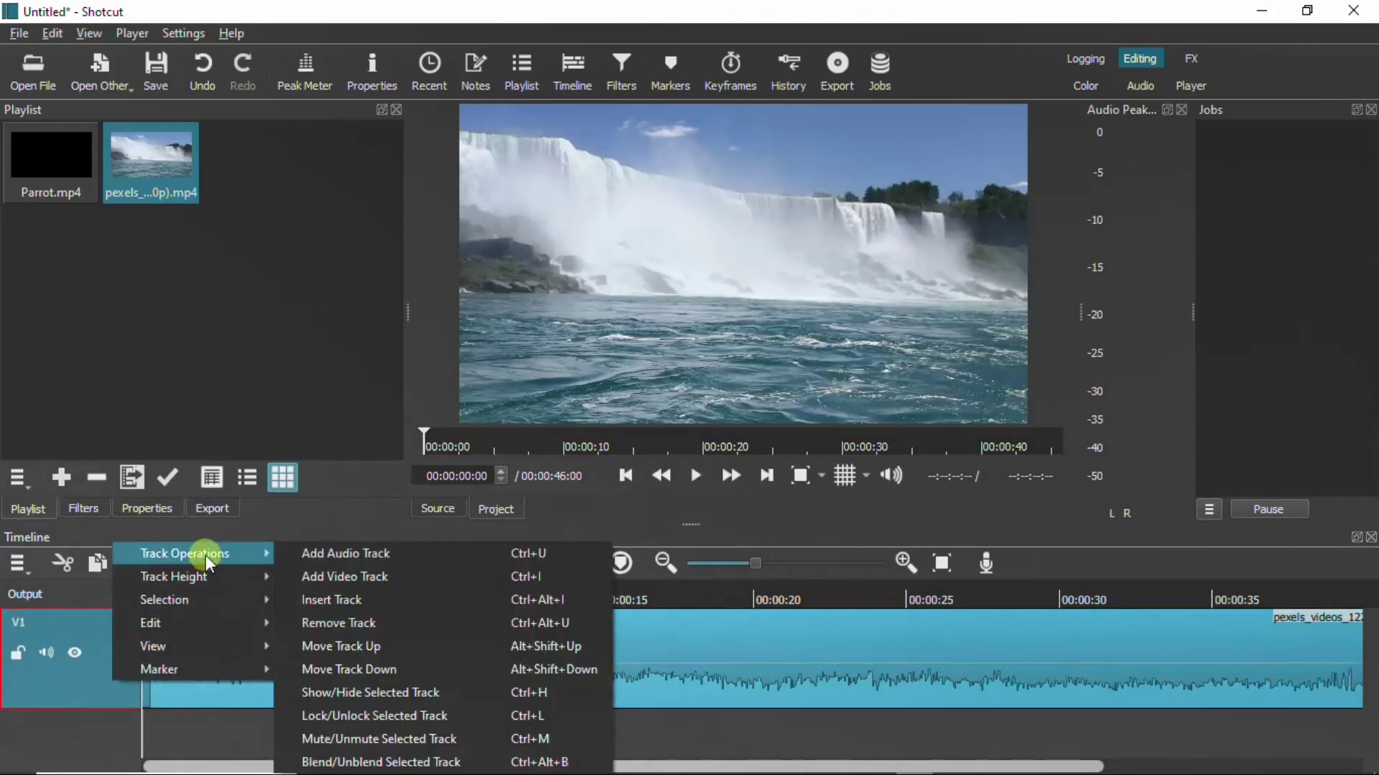
{"action": "left_click", "coordinate": [360, 575]}
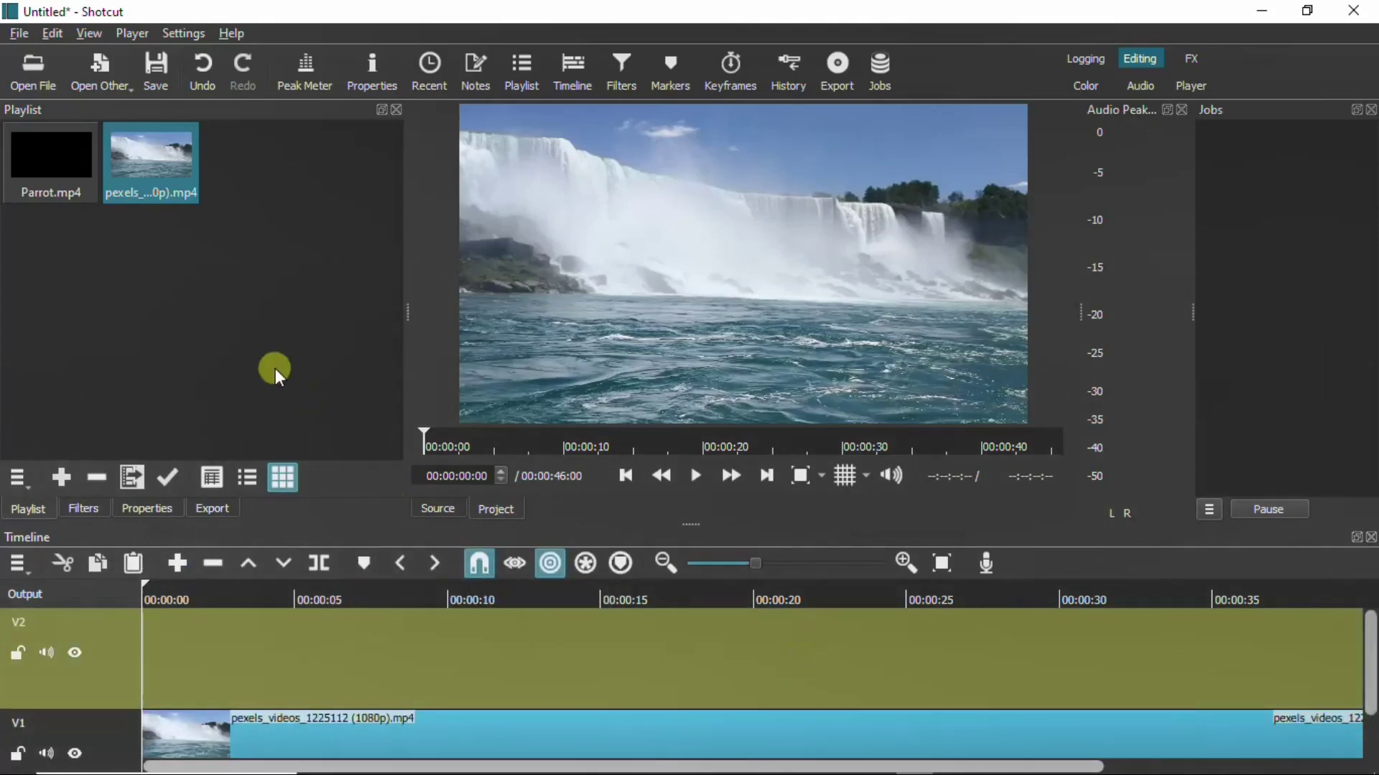
Place two copies of Parrot.mp4 back to back on track V2, starting at the beginning of the timeline
{"action": "left_click", "coordinate": [71, 154]}
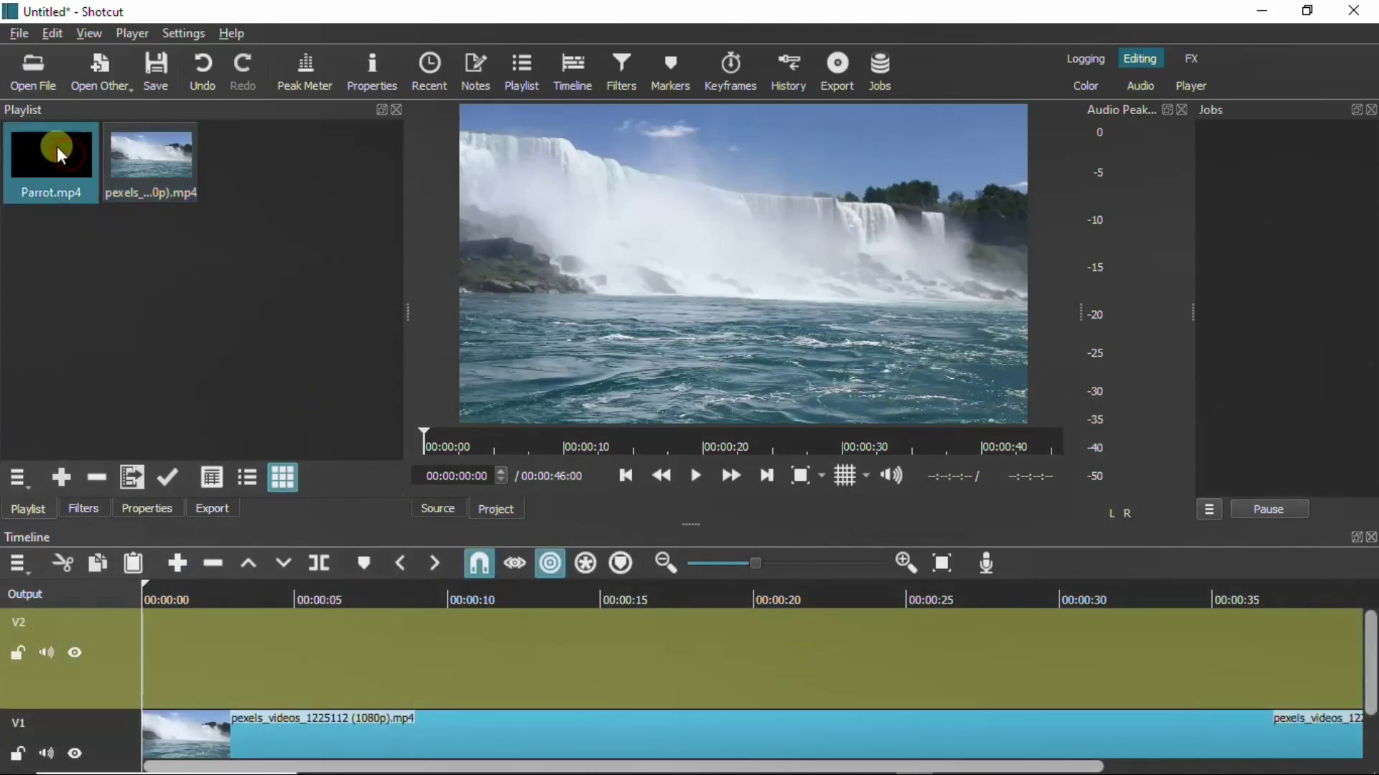
{"action": "mouse_move", "coordinate": [57, 146]}
{"action": "left_mouse_down"}
{"action": "mouse_move", "coordinate": [64, 208]}
{"action": "mouse_move", "coordinate": [295, 683]}
{"action": "mouse_move", "coordinate": [211, 667]}
{"action": "mouse_move", "coordinate": [145, 674]}
{"action": "left_mouse_up"}
{"action": "left_click", "coordinate": [325, 644]}
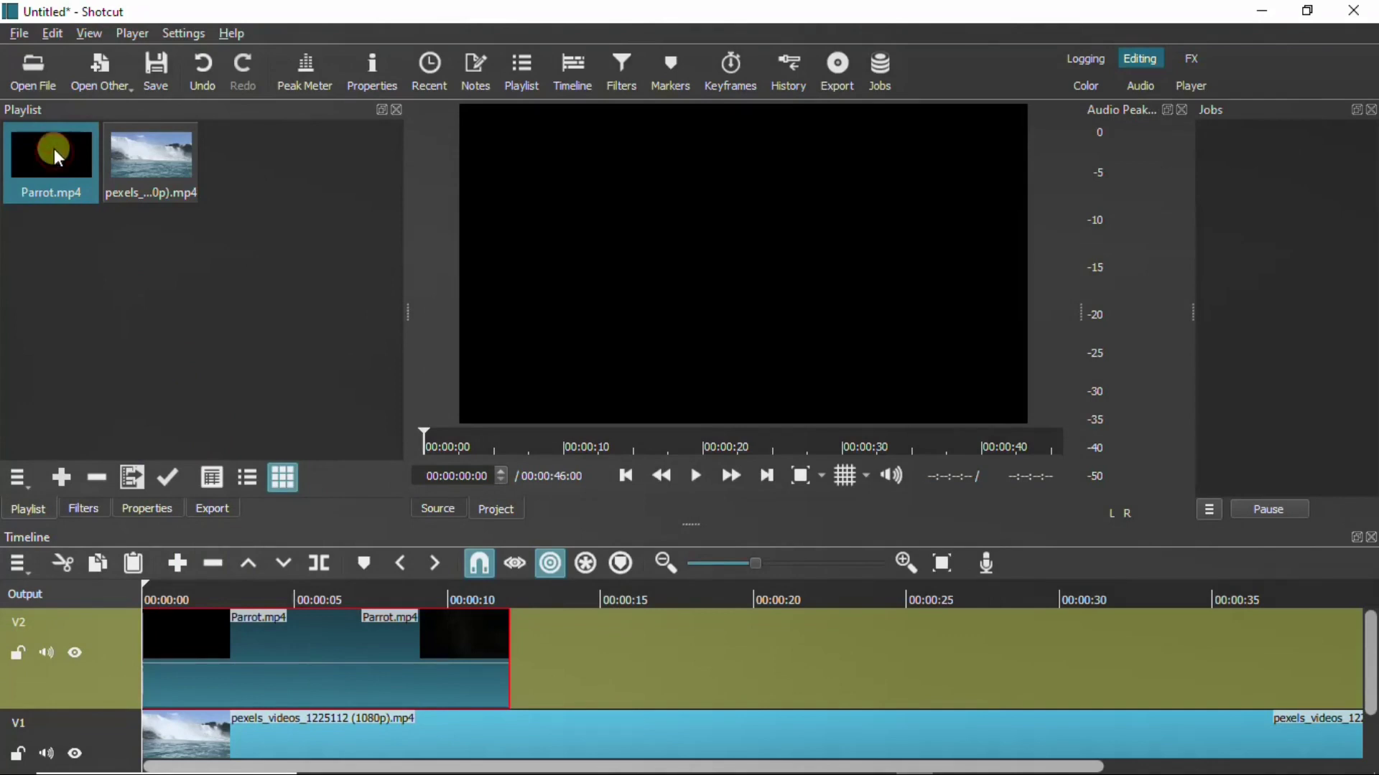
{"action": "mouse_move", "coordinate": [57, 155]}
{"action": "left_mouse_down"}
{"action": "mouse_move", "coordinate": [44, 144]}
{"action": "mouse_move", "coordinate": [87, 285]}
{"action": "mouse_move", "coordinate": [566, 616]}
{"action": "mouse_move", "coordinate": [579, 659]}
{"action": "mouse_move", "coordinate": [505, 656]}
{"action": "mouse_move", "coordinate": [561, 657]}
{"action": "left_mouse_up"}
{"action": "left_click", "coordinate": [751, 665]}
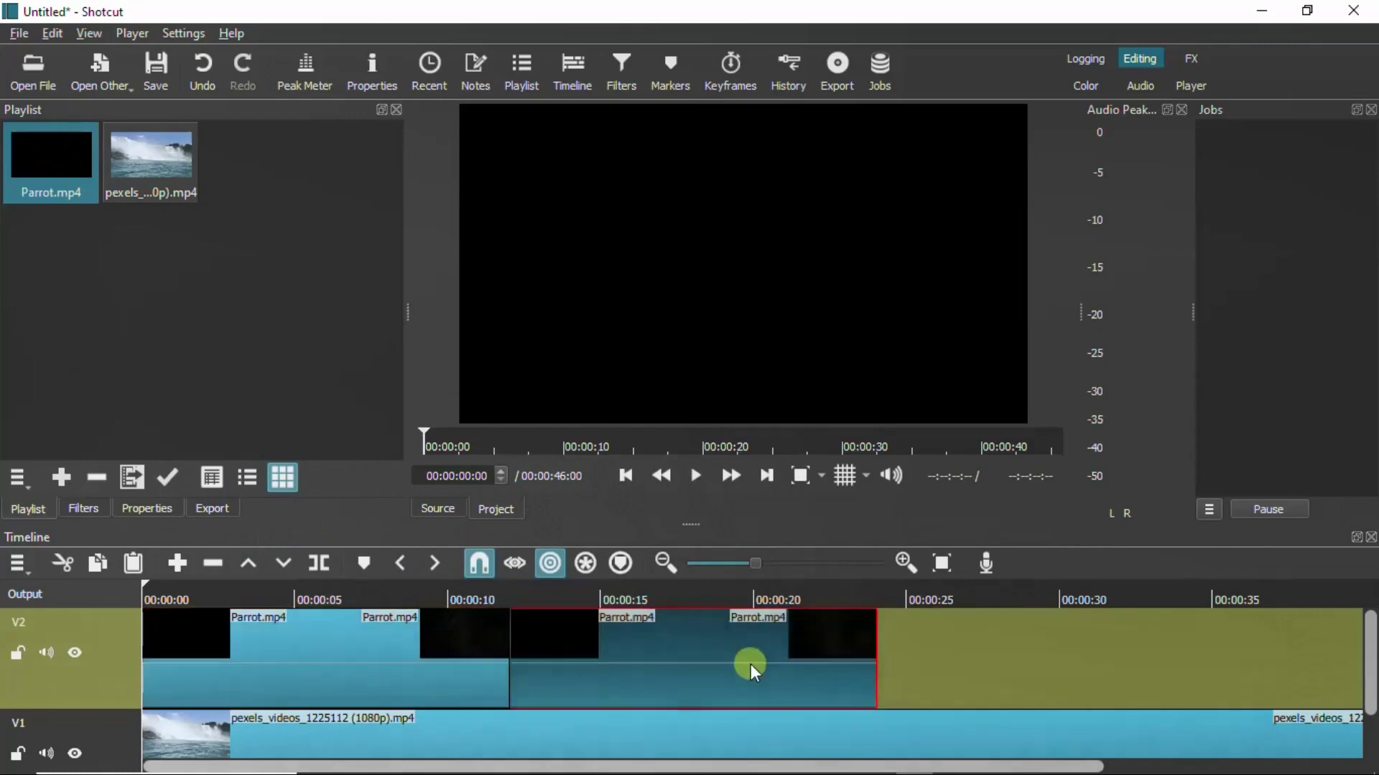
Preview both Parrot clips at 00:00:06:08 and 00:00:17:24, briefly hiding track V2 to check the waterfall underneath
{"action": "left_click", "coordinate": [334, 584]}
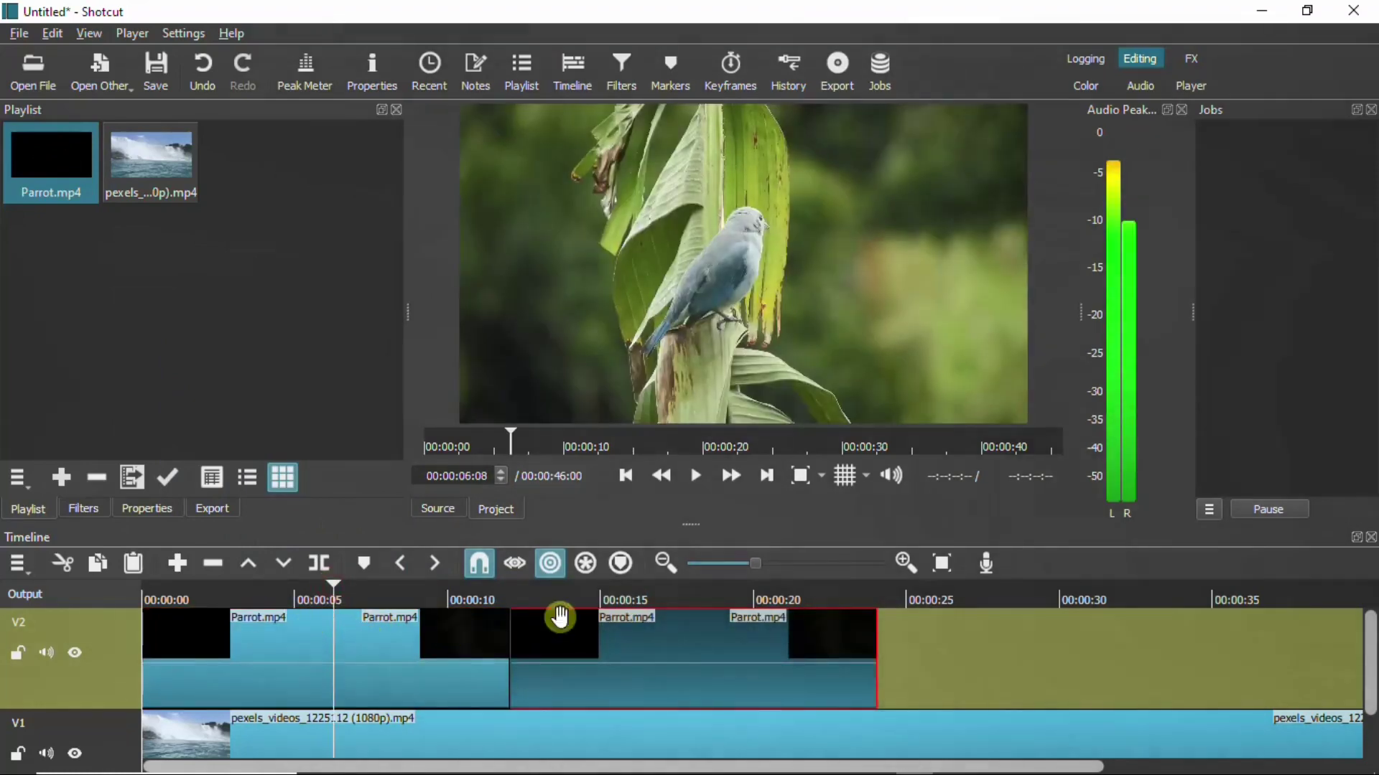
{"action": "left_click", "coordinate": [686, 590]}
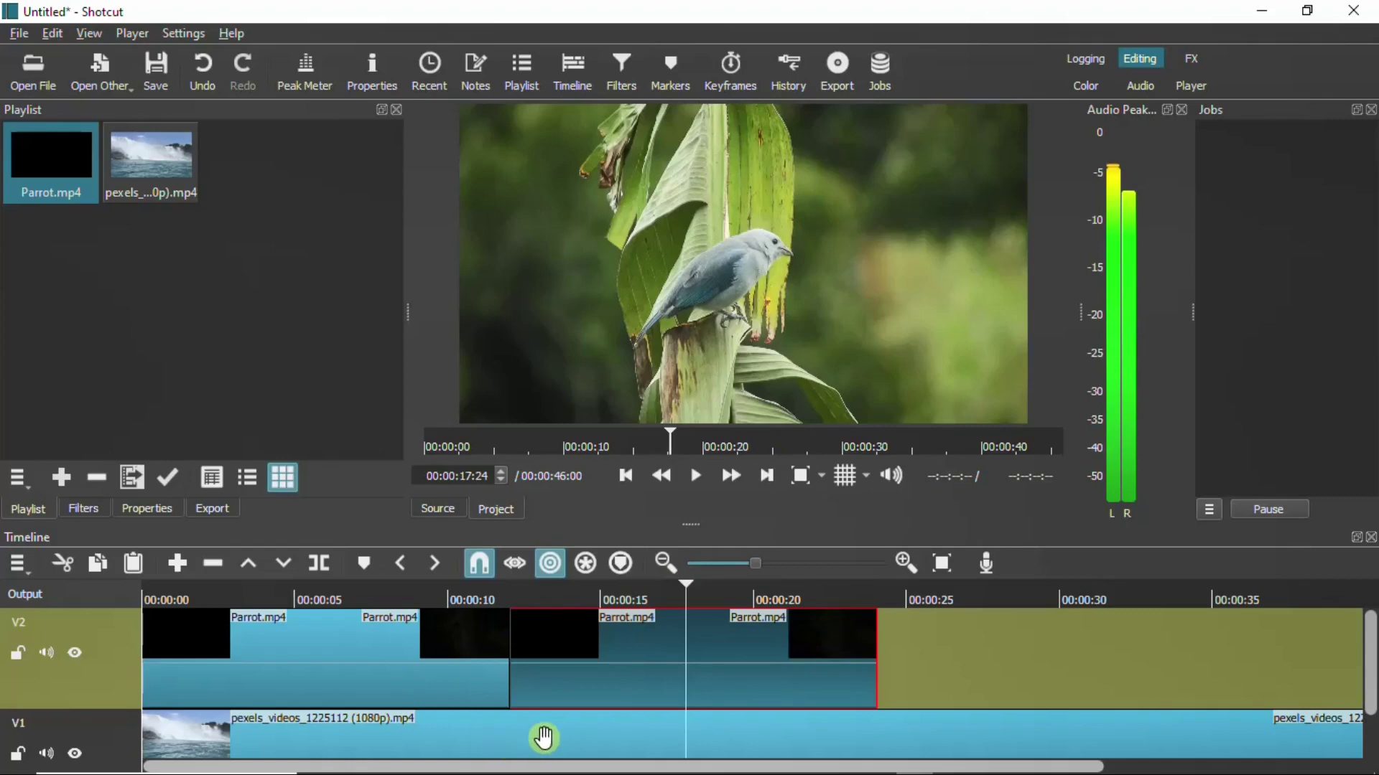
{"action": "left_click", "coordinate": [74, 652]}
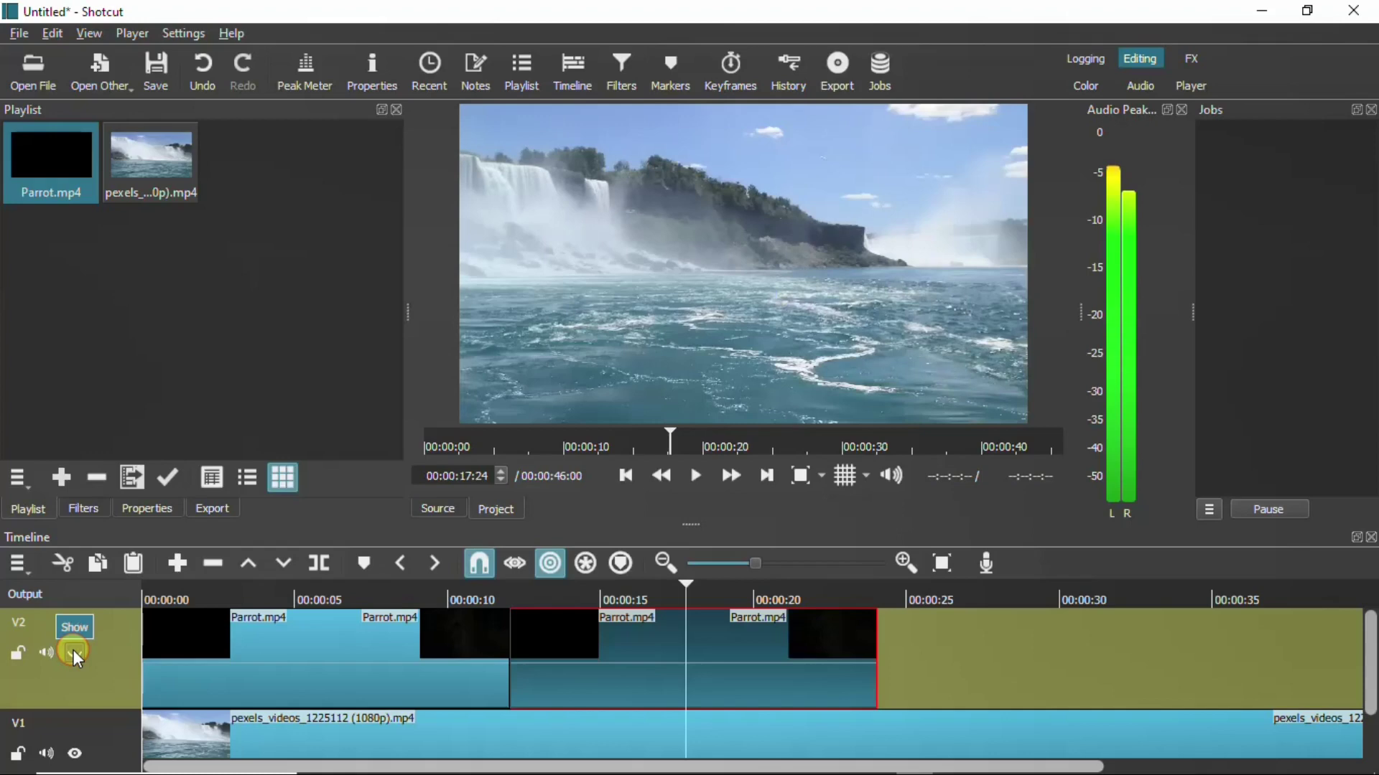
{"action": "left_click", "coordinate": [74, 653]}
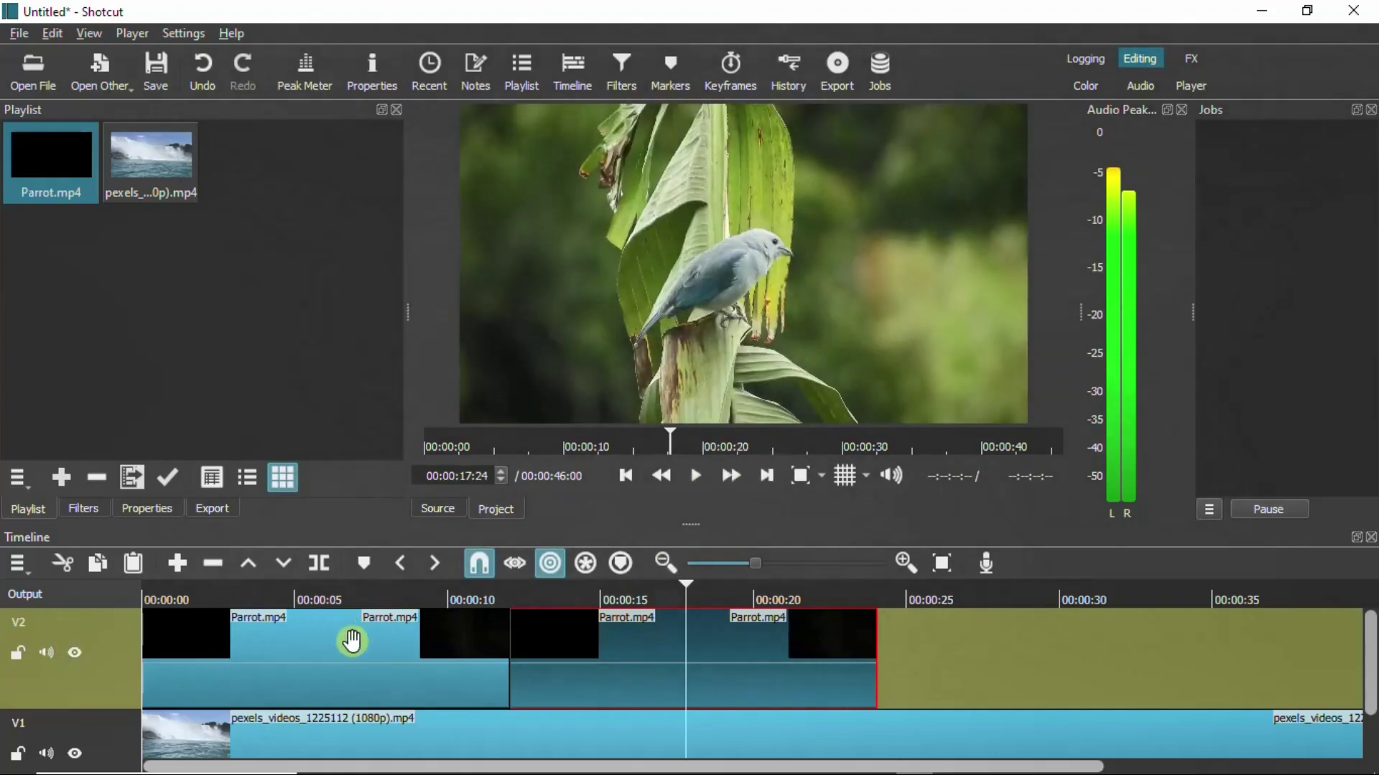
Add the Size, Position & Rotate filter to the first Parrot clip, with the playhead at 00:00:05:25
{"action": "left_click", "coordinate": [320, 596]}
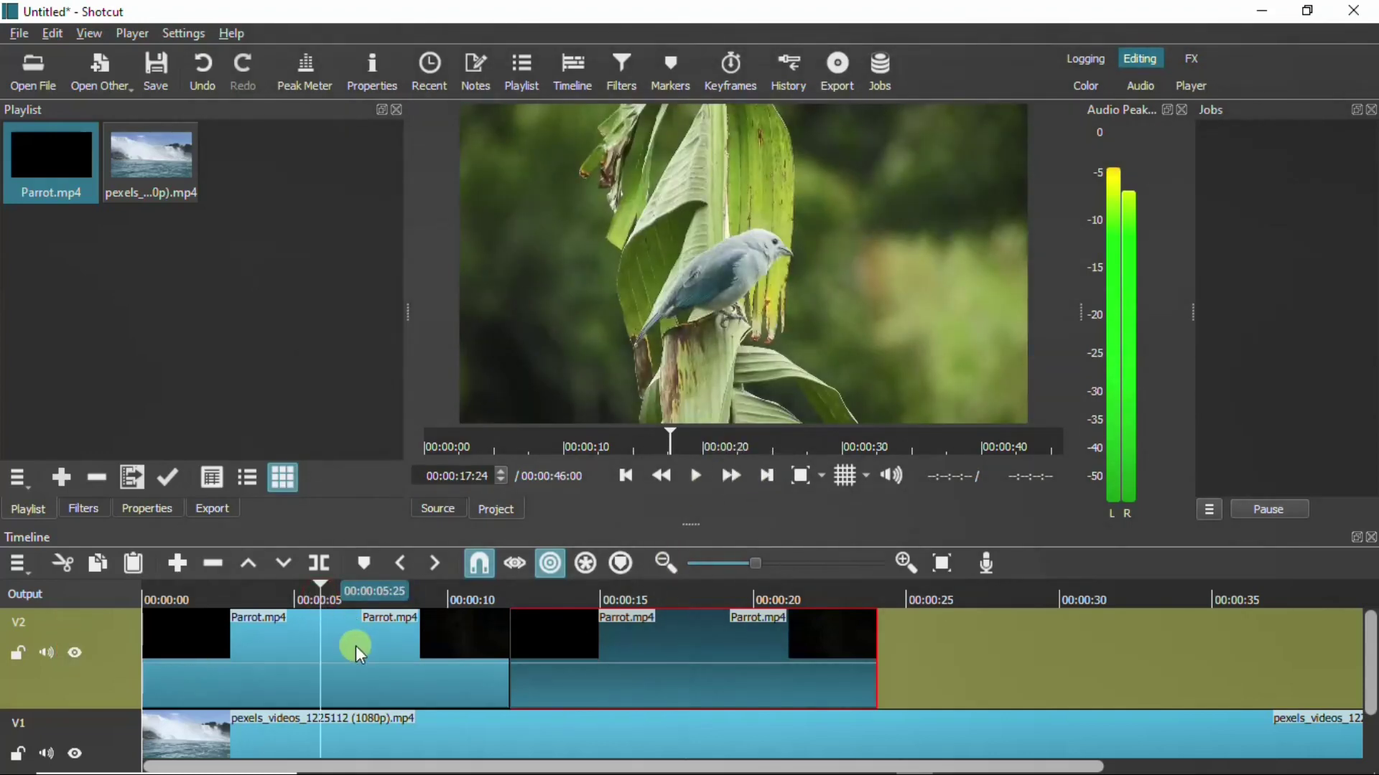
{"action": "left_click", "coordinate": [352, 646]}
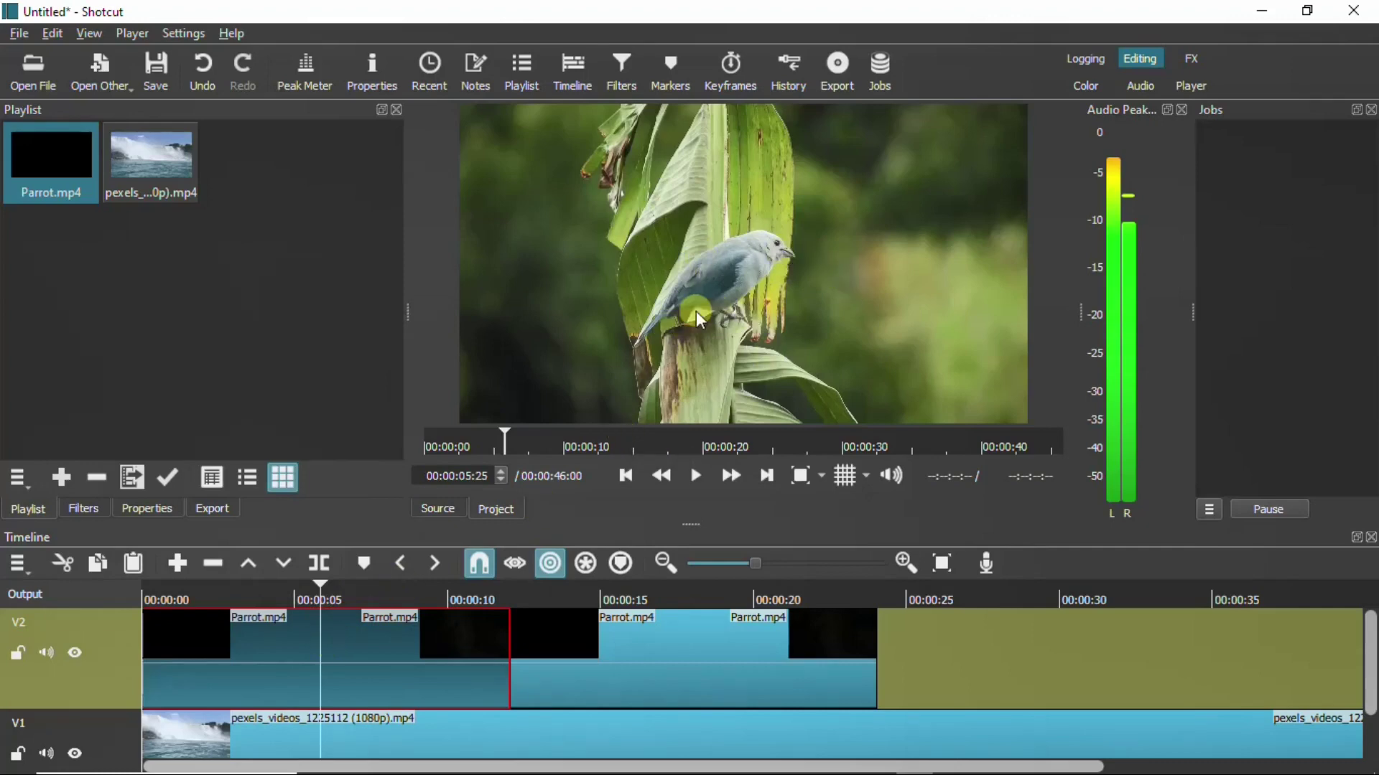
{"action": "left_click", "coordinate": [81, 509]}
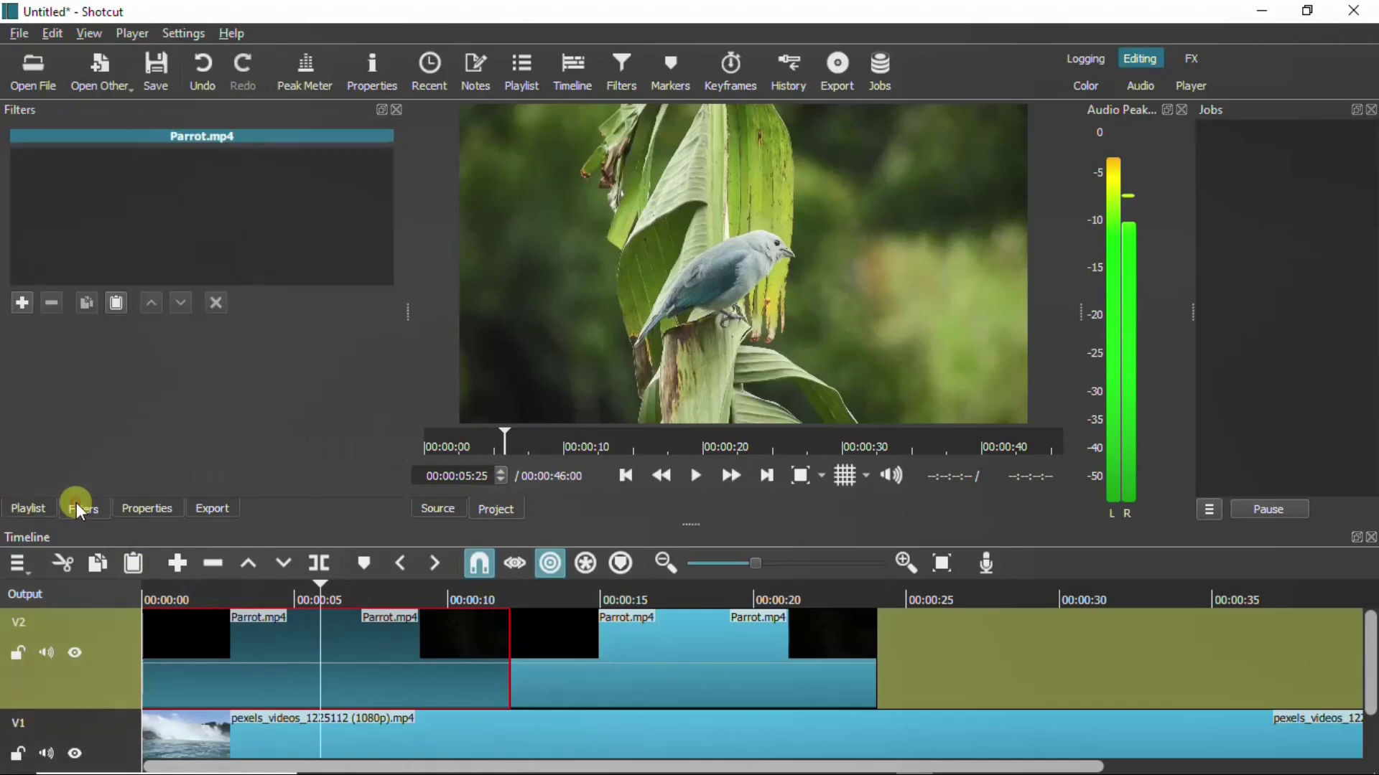
{"action": "left_click", "coordinate": [21, 301]}
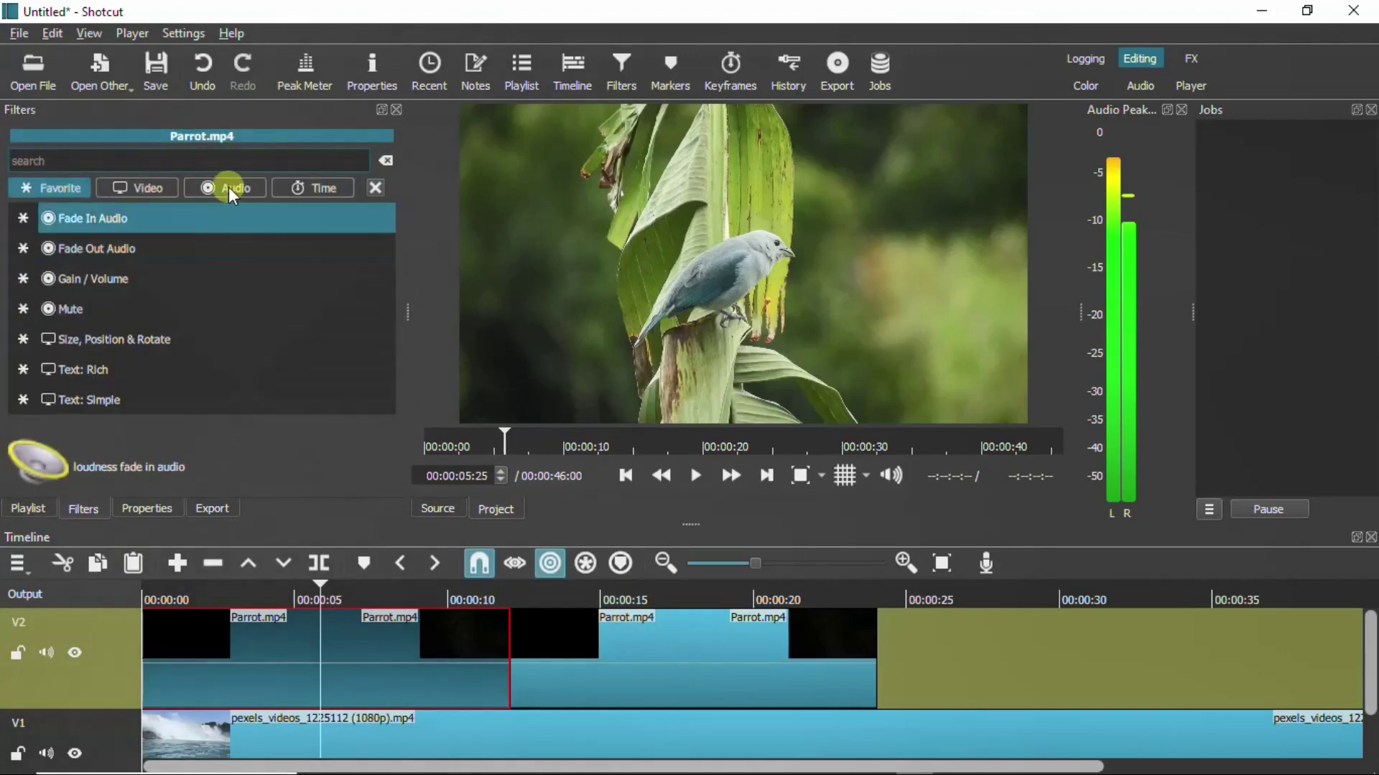
{"action": "left_click", "coordinate": [153, 187]}
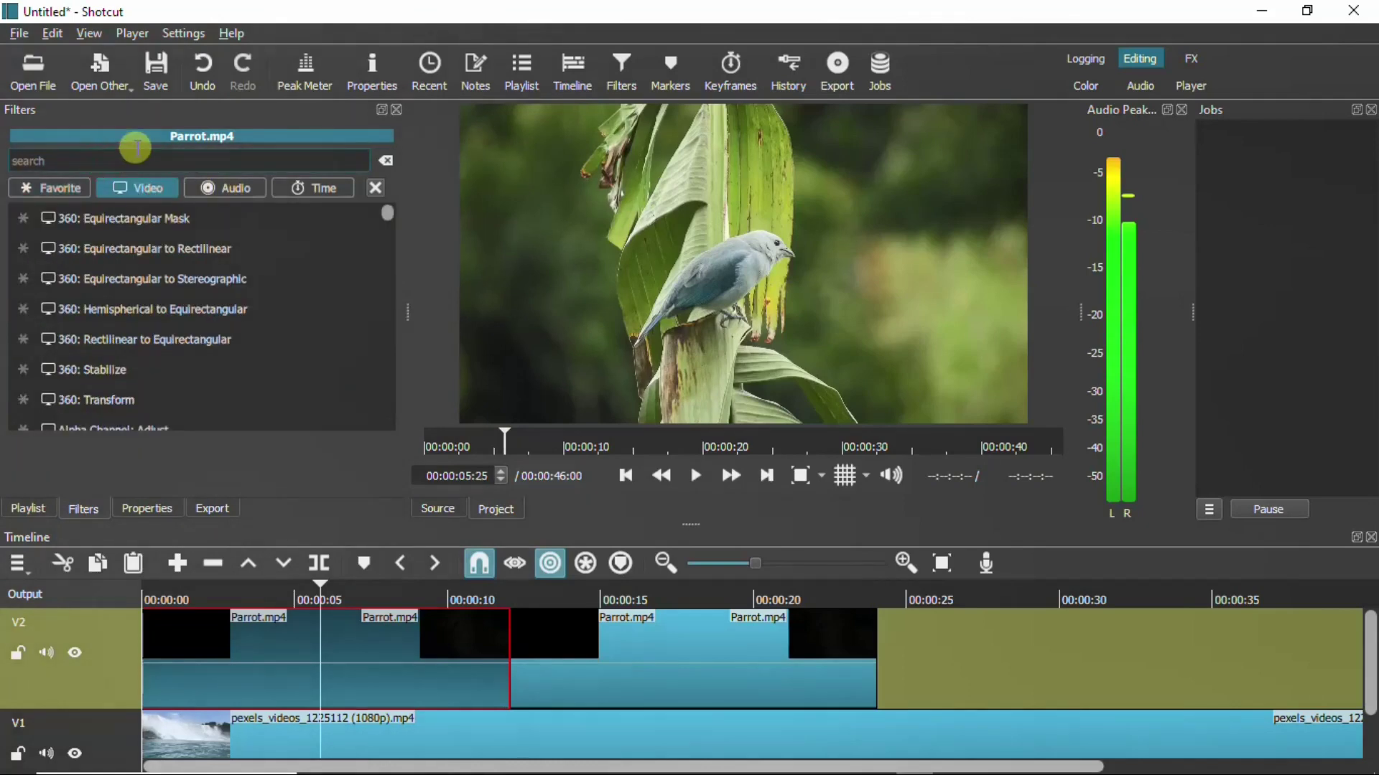
{"action": "type", "text": "siz"}
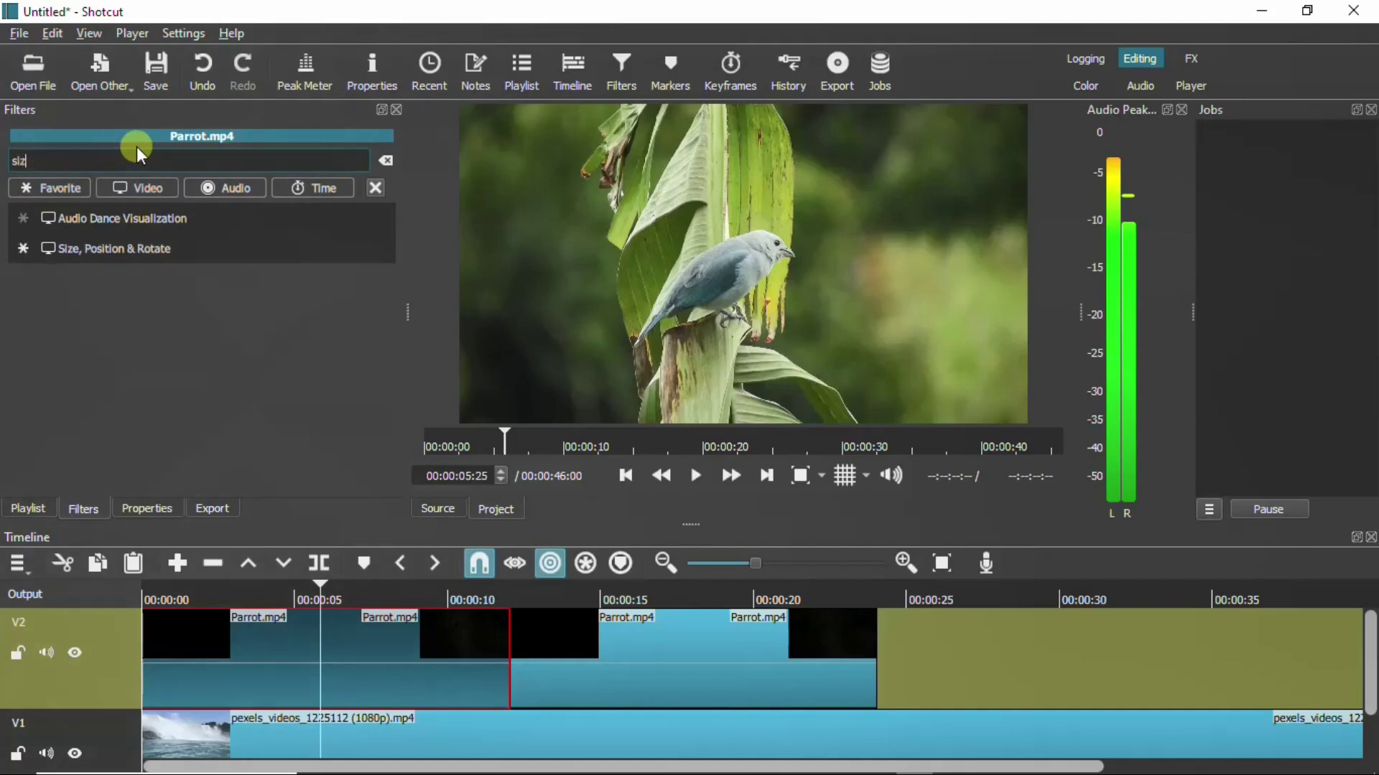
{"action": "type", "text": "e"}
{"action": "mouse_move", "coordinate": [97, 247]}
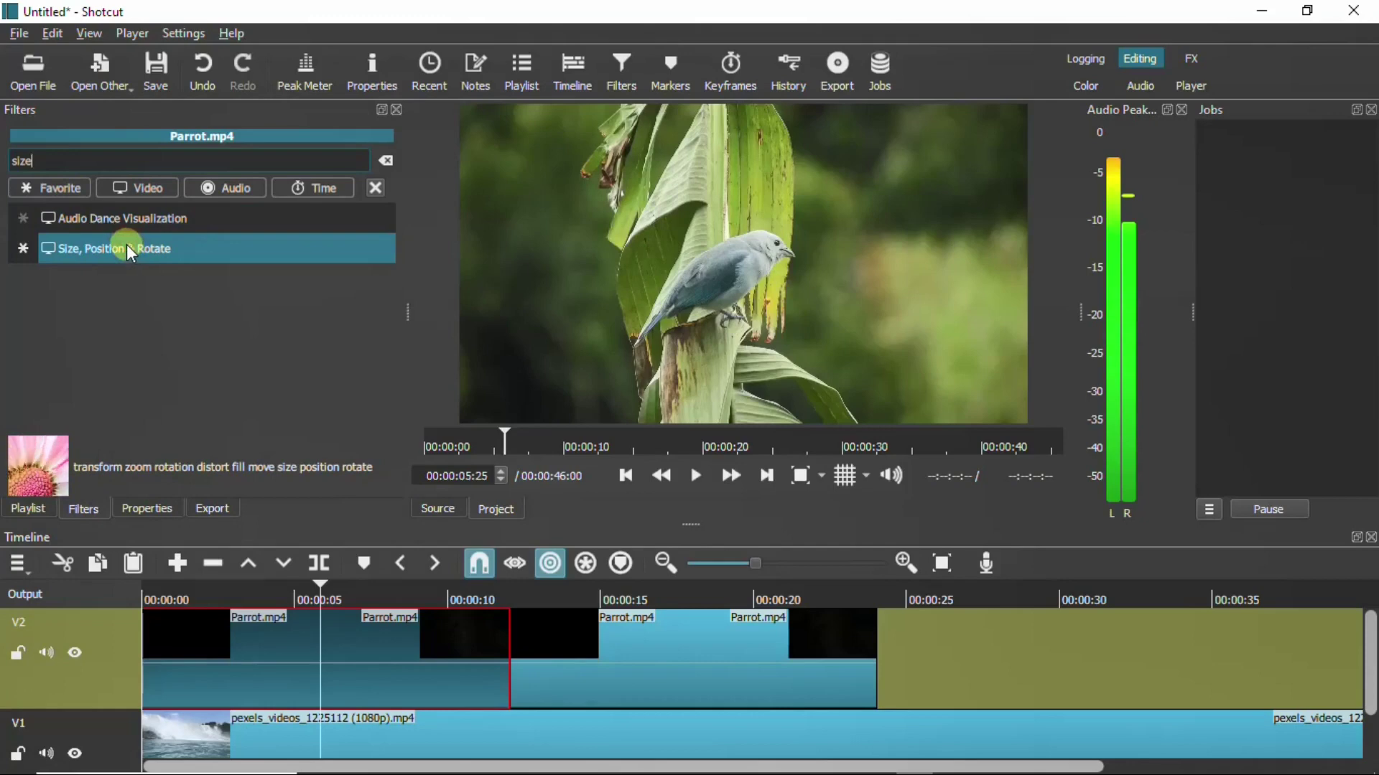
{"action": "left_click", "coordinate": [129, 250]}
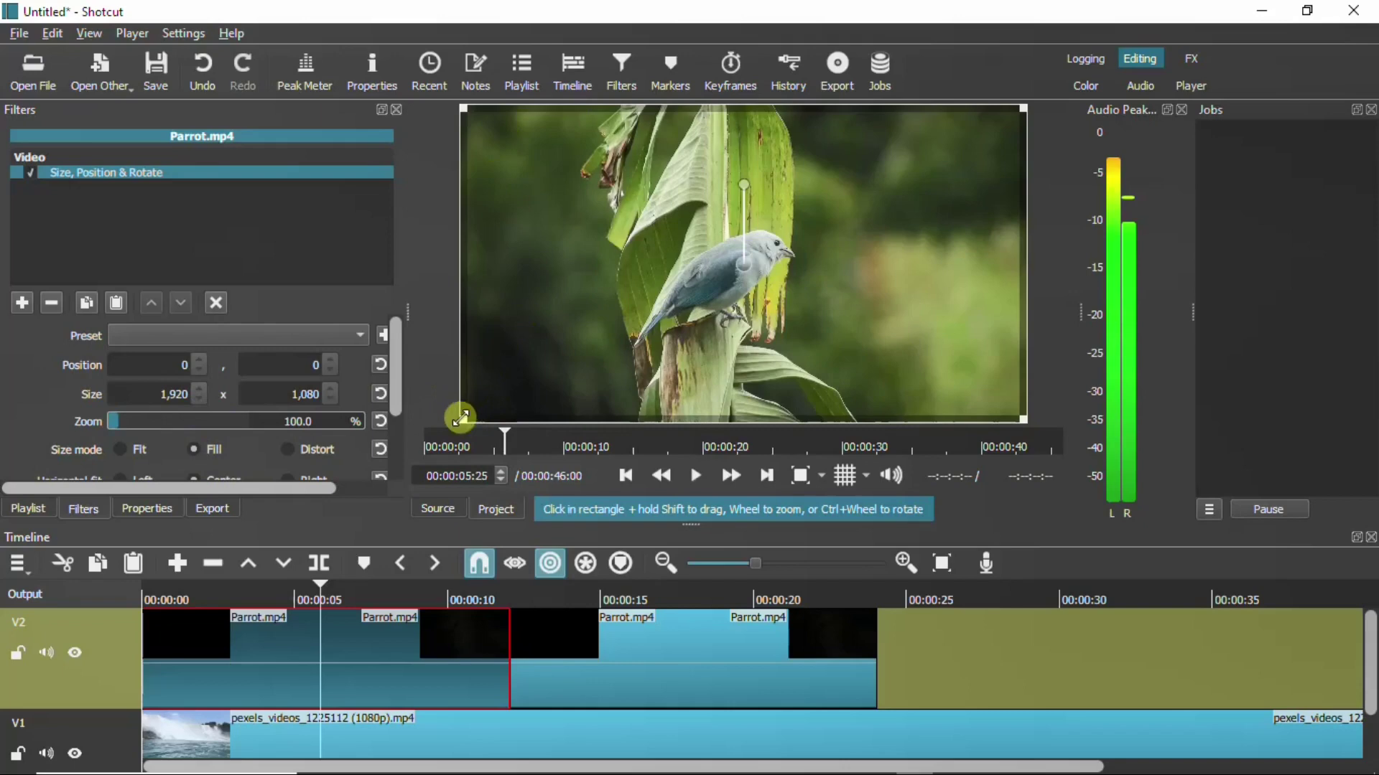
Shrink the first Parrot clip's picture to about 806 x 453 and position it at about 1,077, 606 in the frame's lower-right corner
{"action": "left_click_drag", "start_coordinate": [460, 418], "coordinate": [801, 227]}
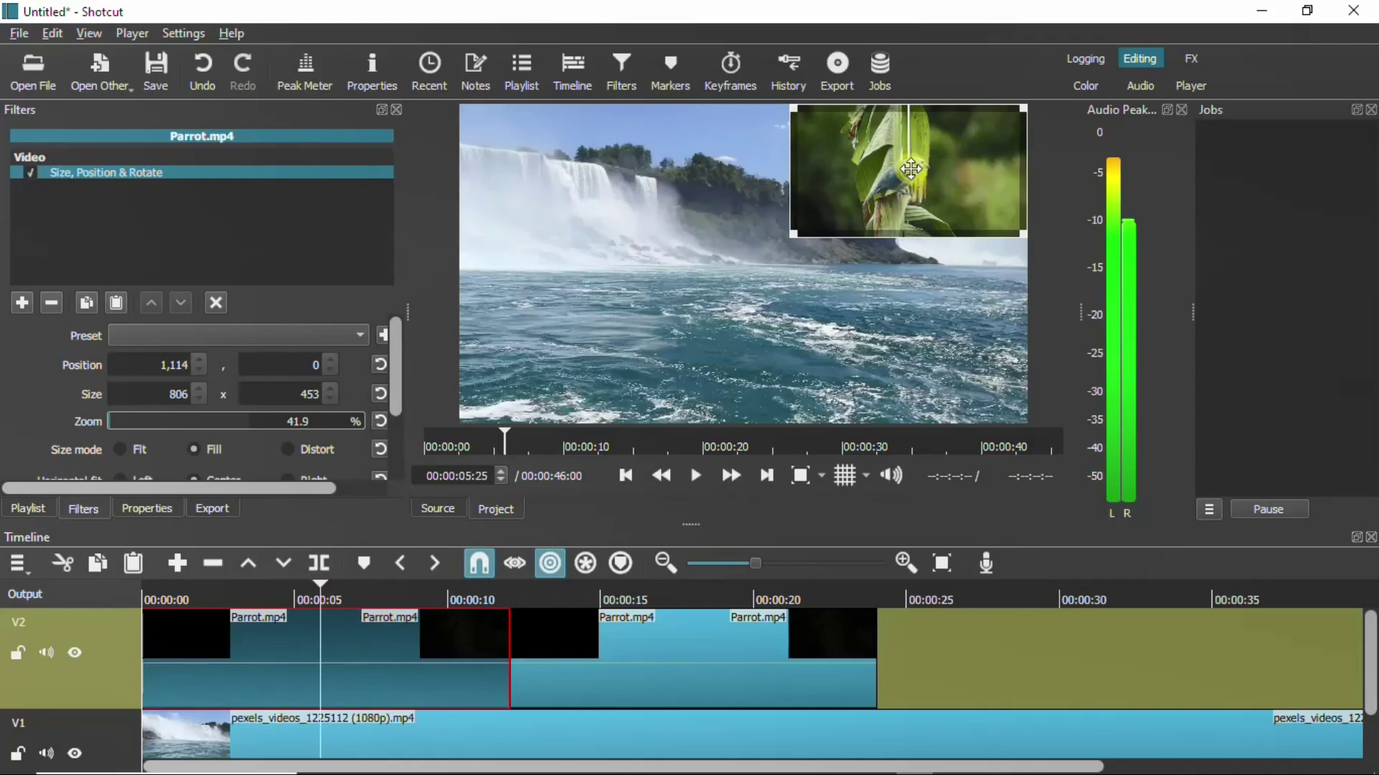
{"action": "left_click_drag", "start_coordinate": [911, 169], "coordinate": [900, 361]}
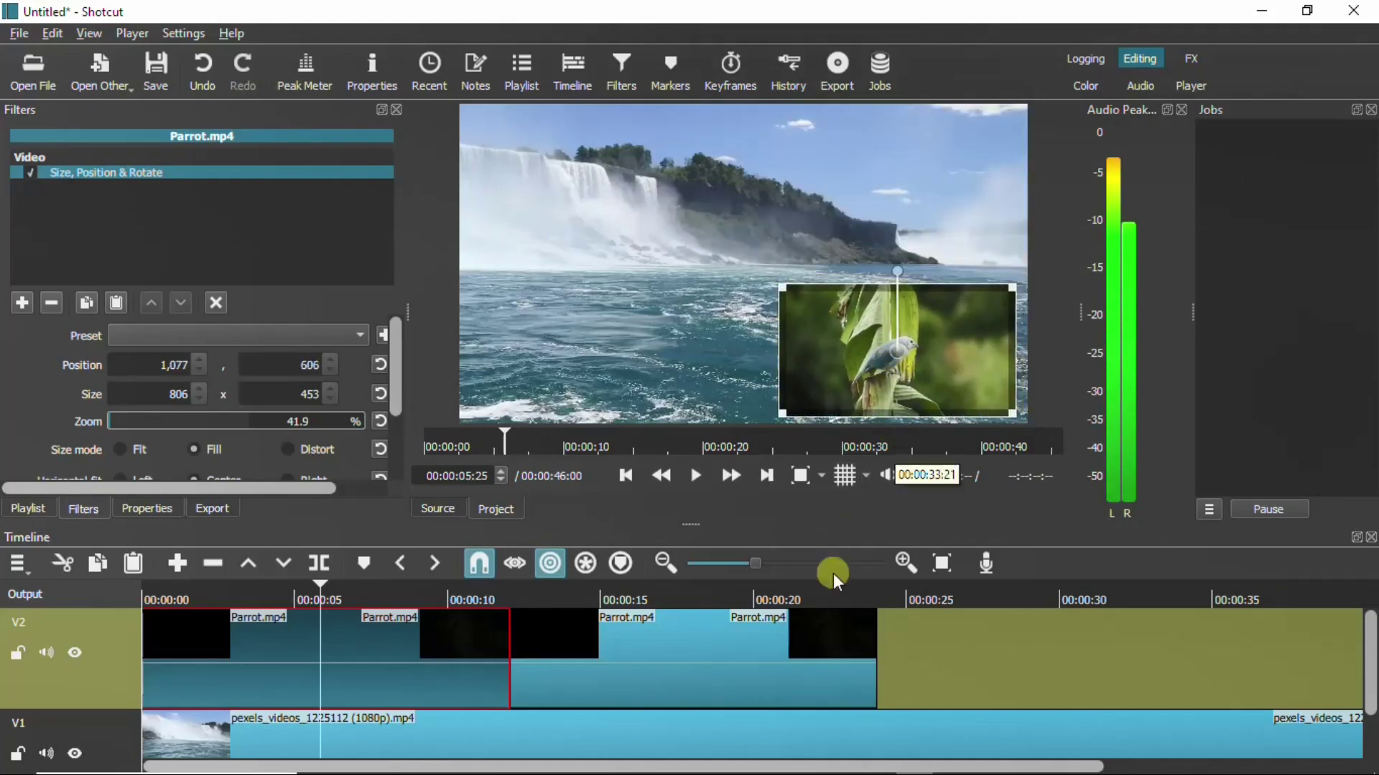
Split the waterfall clip on V1 at 00:00:12:01, where the two Parrot clips meet
{"action": "left_click", "coordinate": [665, 659]}
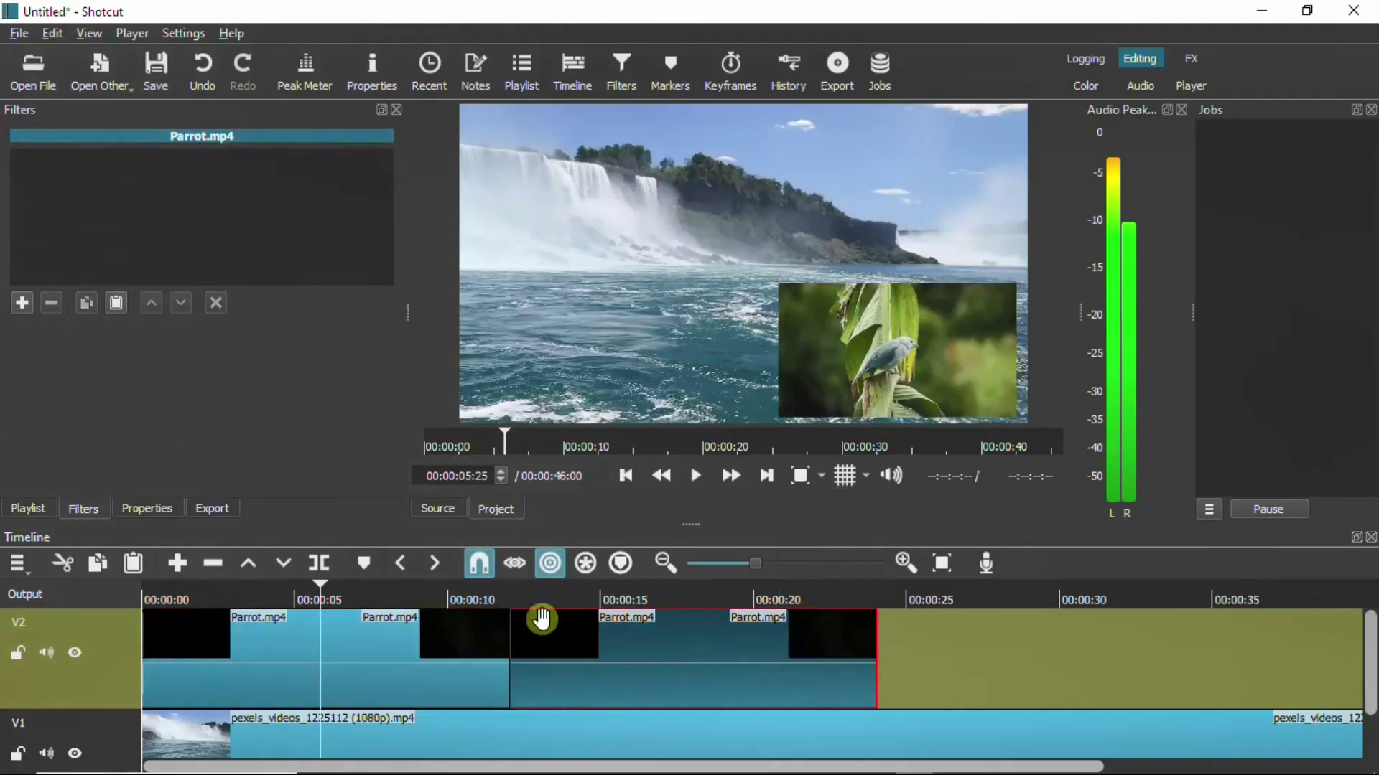
{"action": "left_click", "coordinate": [766, 476]}
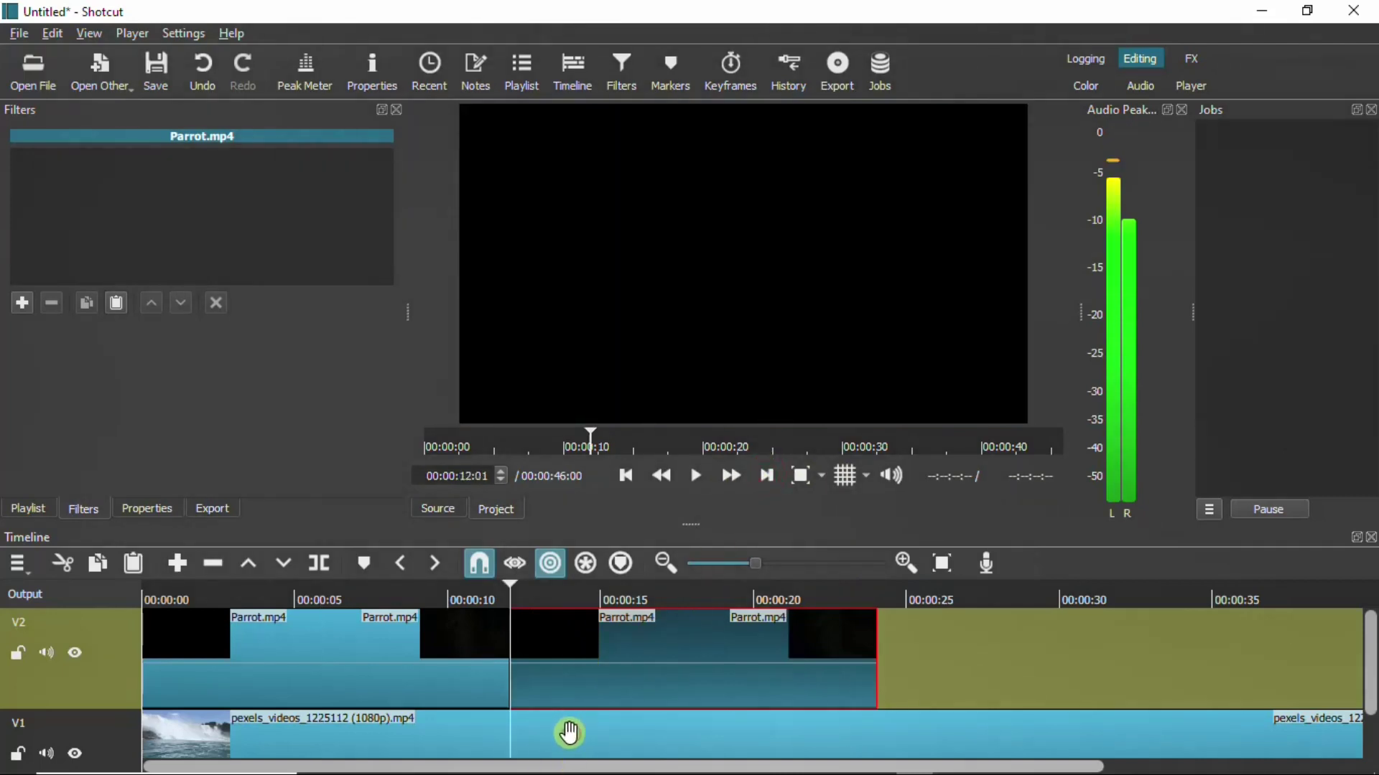
{"action": "left_click", "coordinate": [570, 732]}
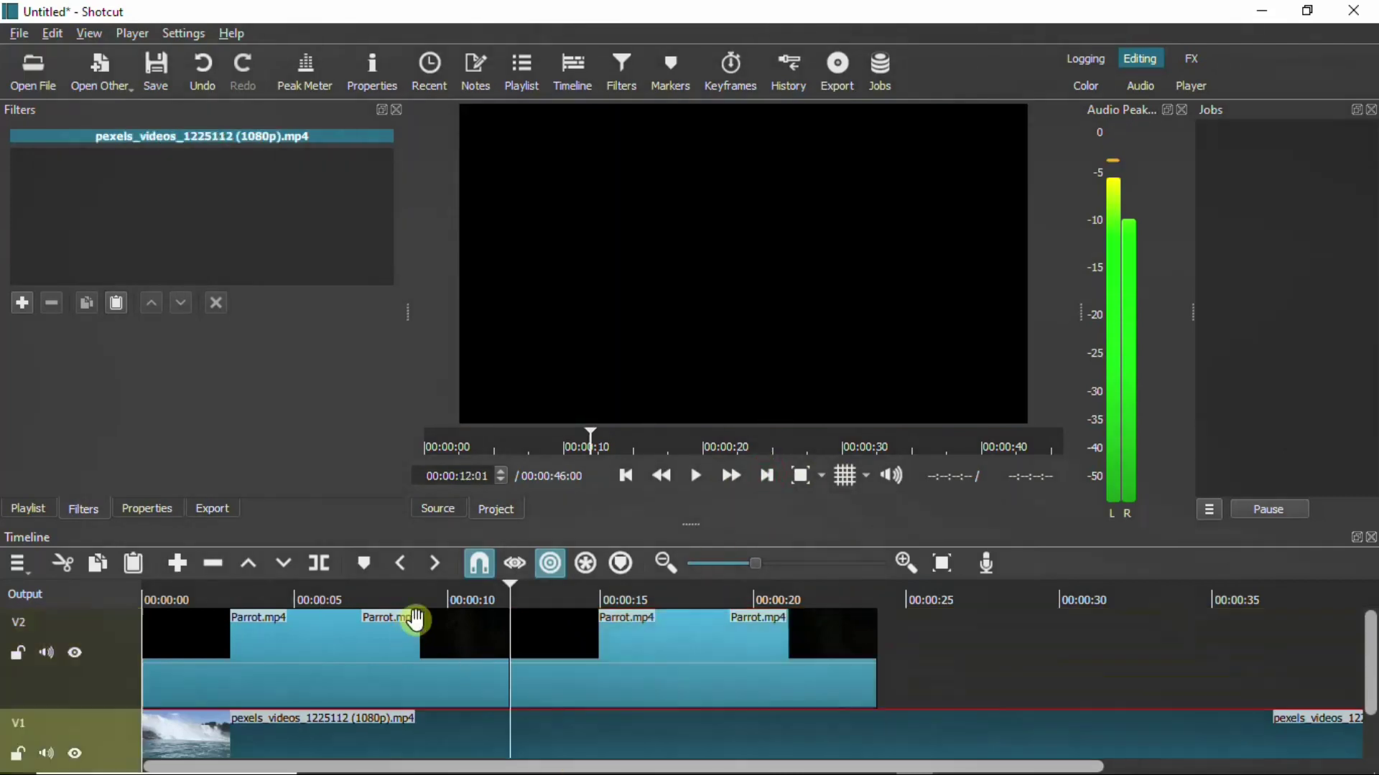
{"action": "left_click", "coordinate": [313, 561]}
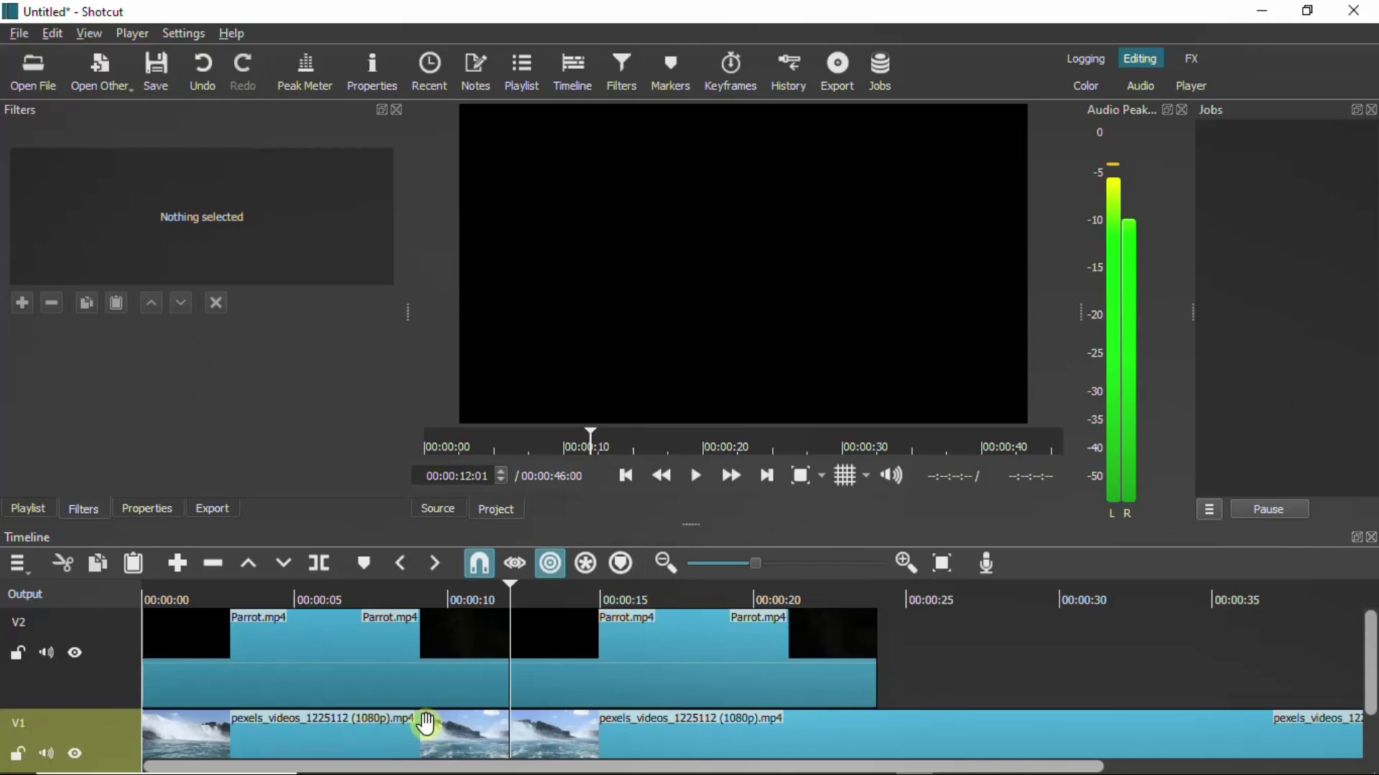
Check the two waterfall segments against the Parrot clips above them and preview the overlay at 00:00:07:01
{"action": "left_click", "coordinate": [359, 742]}
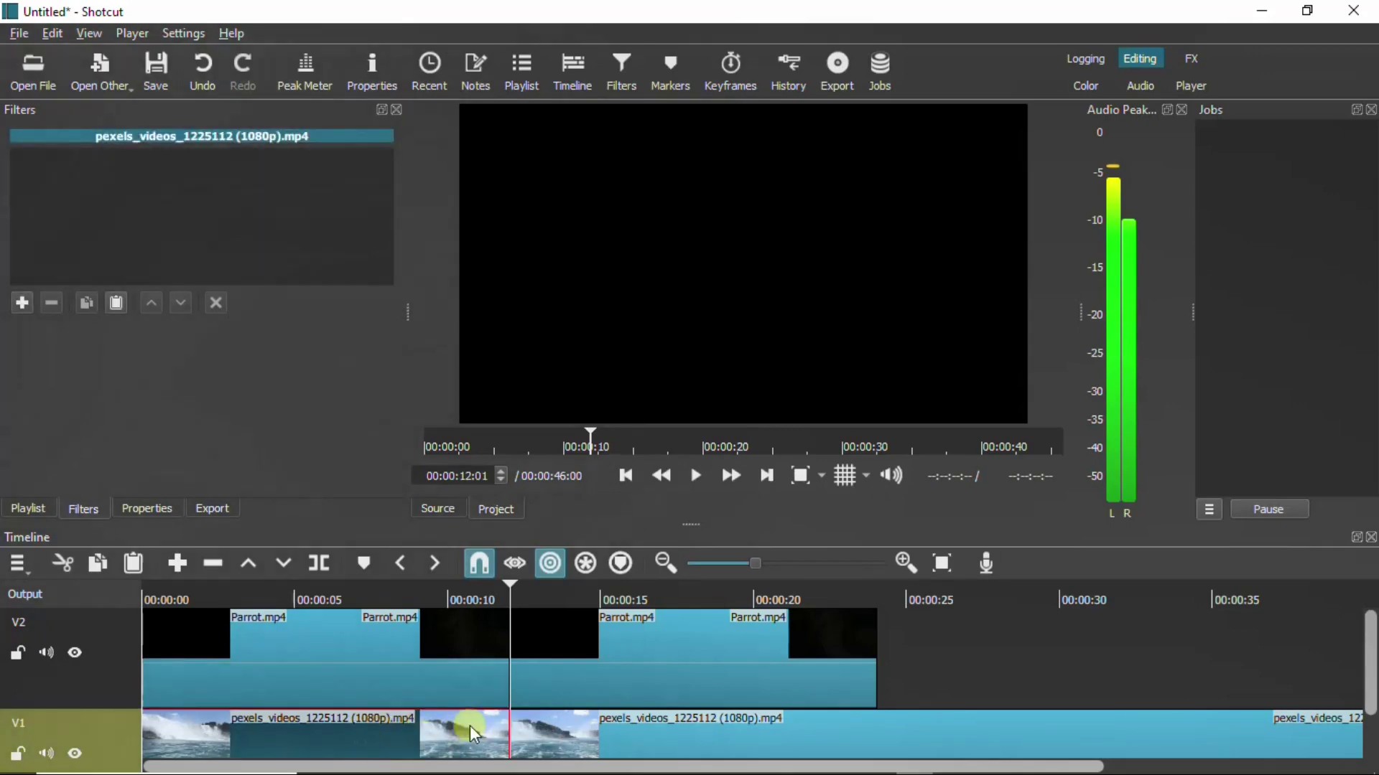
{"action": "left_click", "coordinate": [643, 652]}
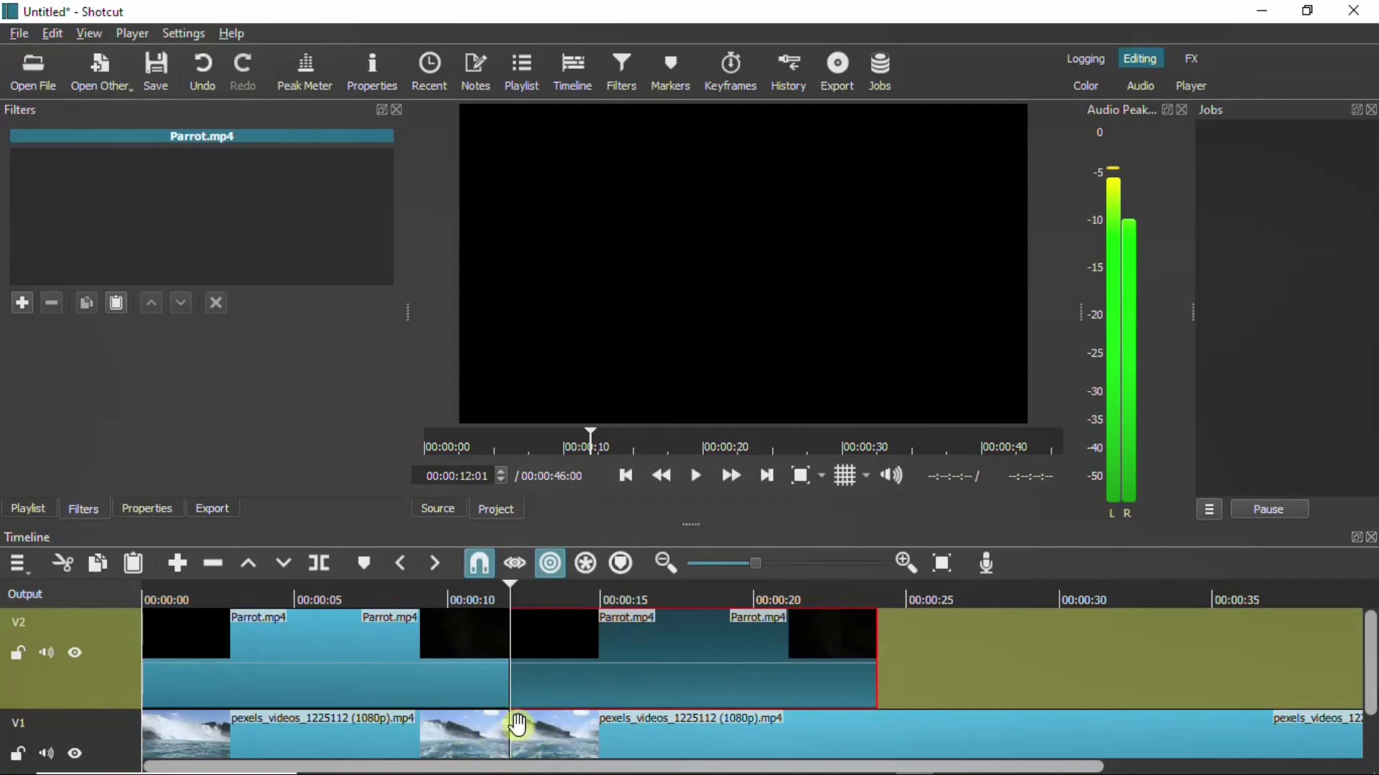
{"action": "left_click", "coordinate": [390, 733]}
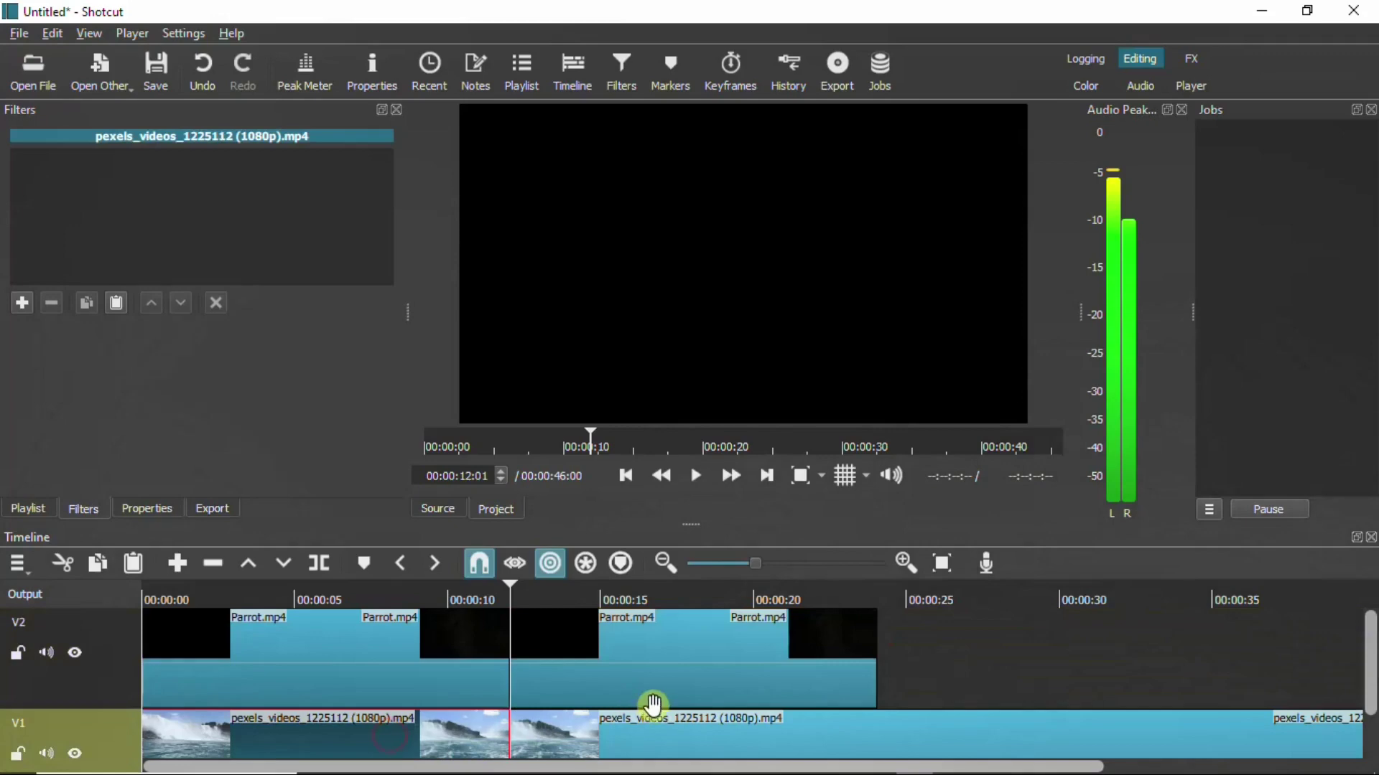
{"action": "left_click", "coordinate": [635, 731]}
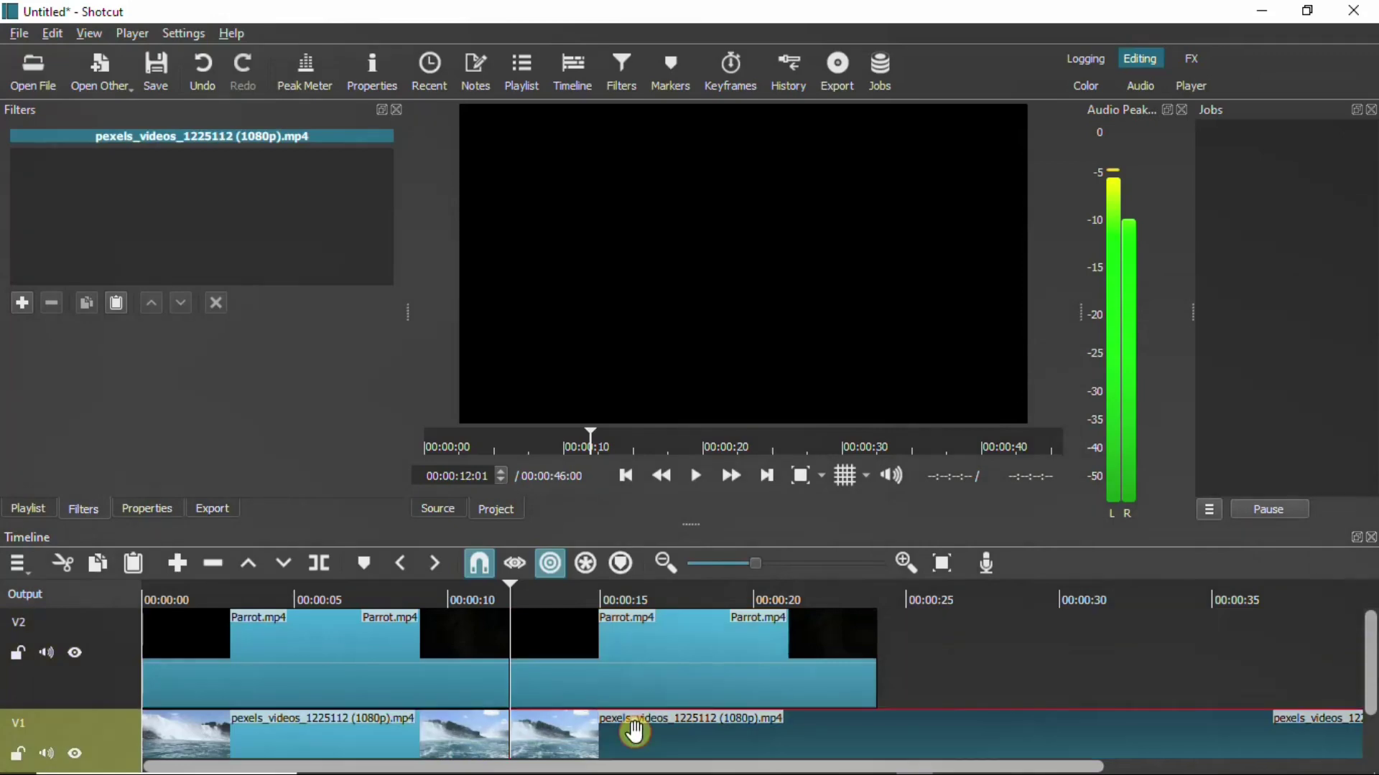
{"action": "left_click", "coordinate": [357, 603]}
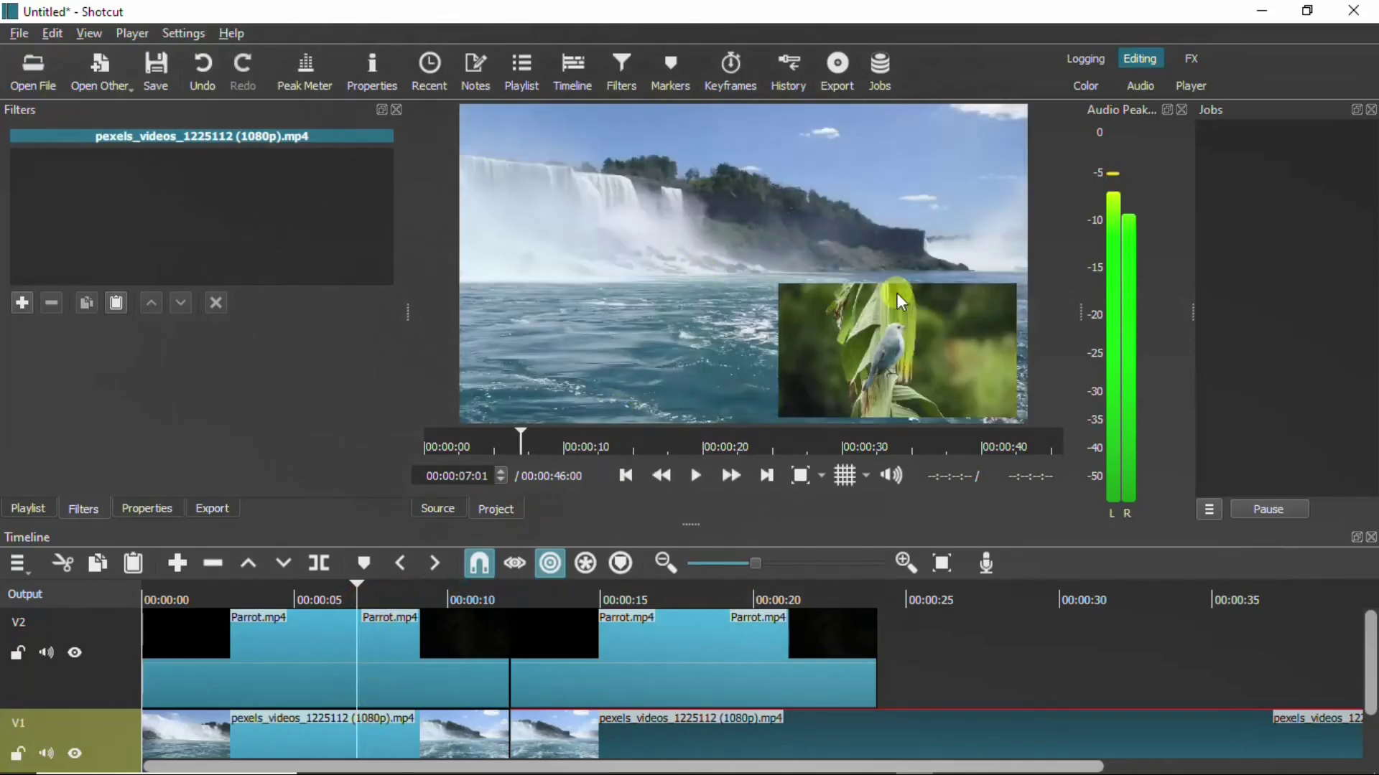
Add the Size, Position & Rotate filter to the second Parrot clip, with the playhead at 00:00:16:25
{"action": "left_click", "coordinate": [659, 590]}
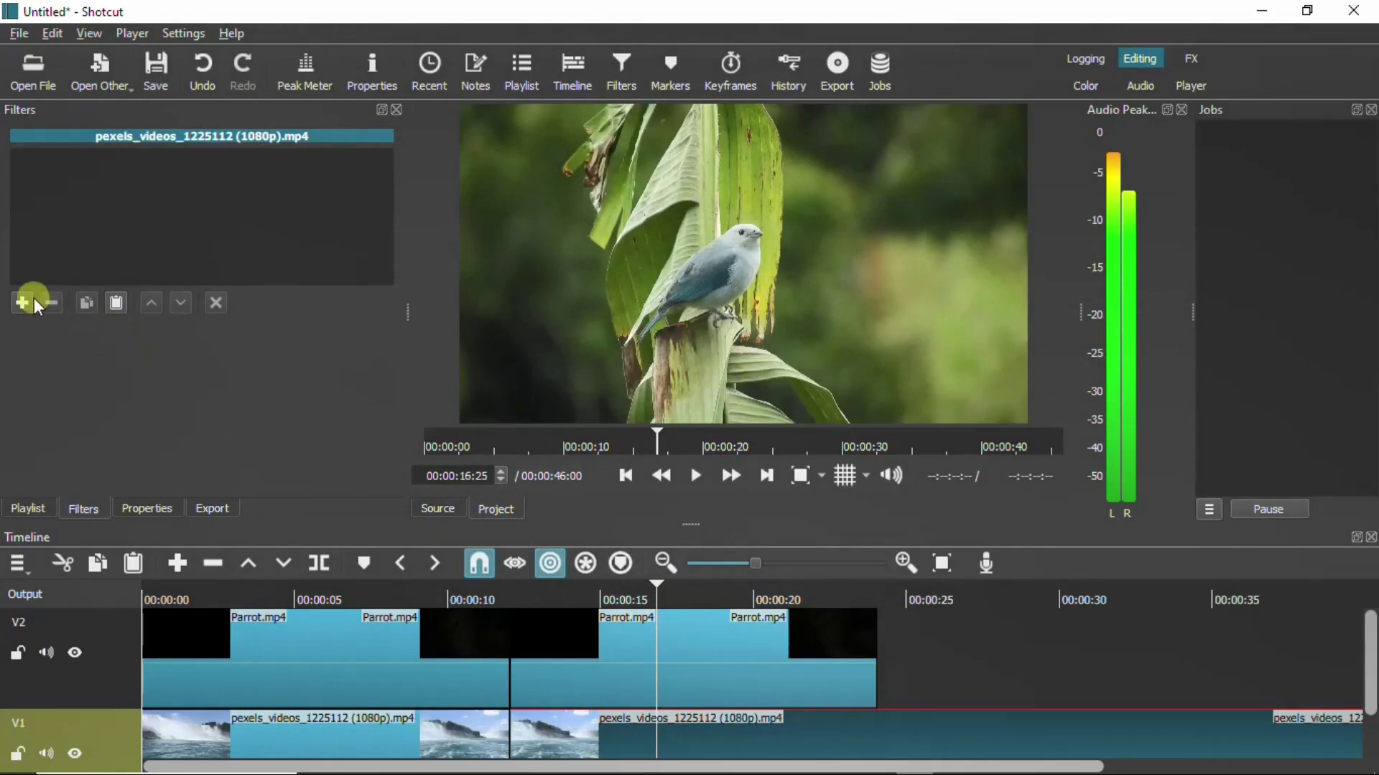
{"action": "left_click", "coordinate": [625, 662]}
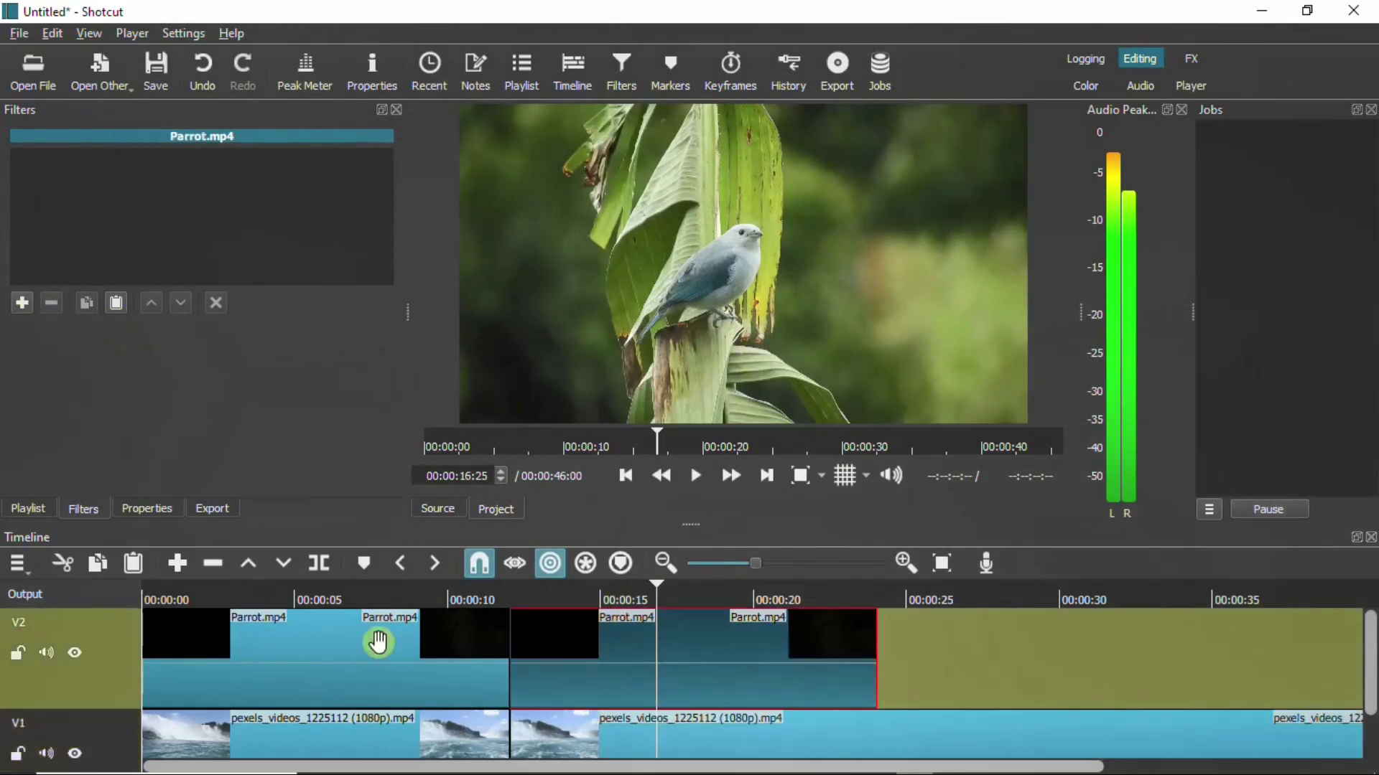
{"action": "left_click", "coordinate": [20, 301]}
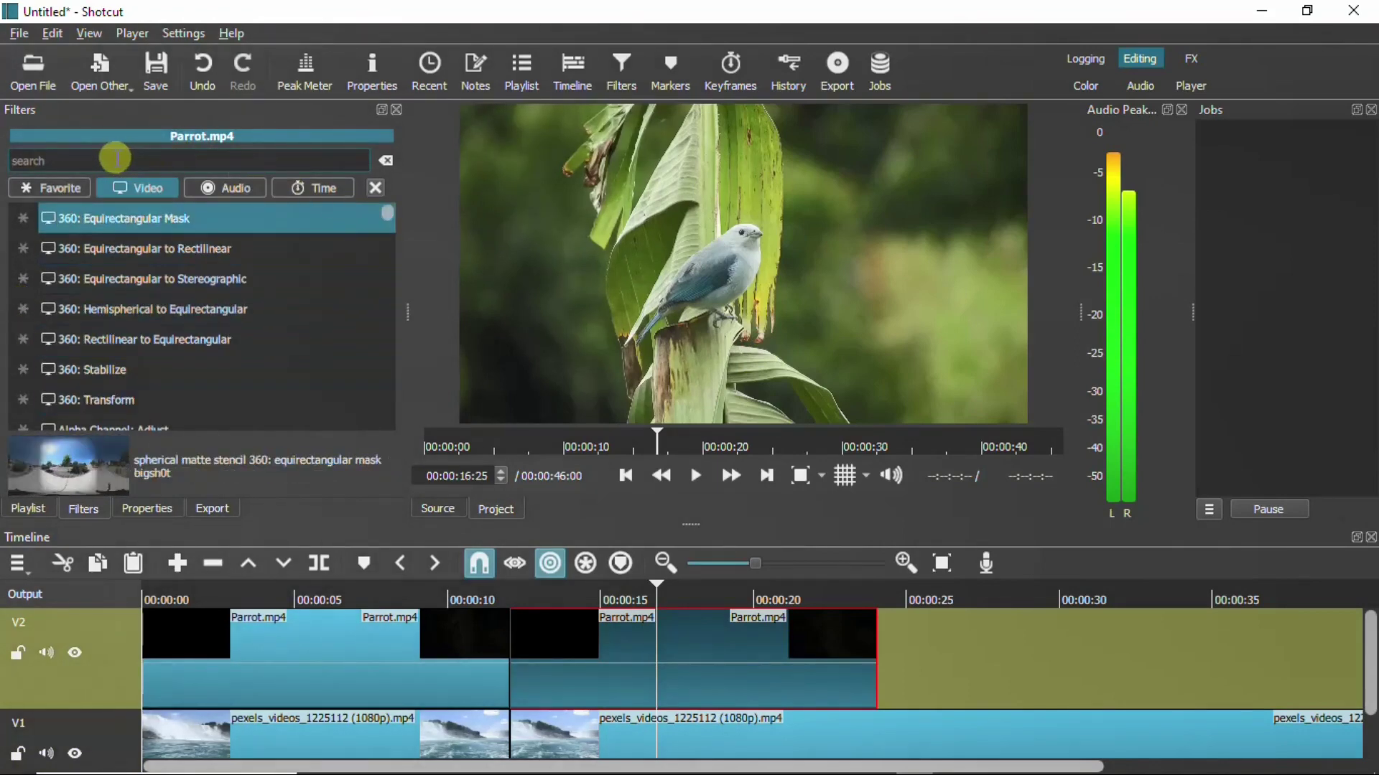
{"action": "type", "text": "si"}
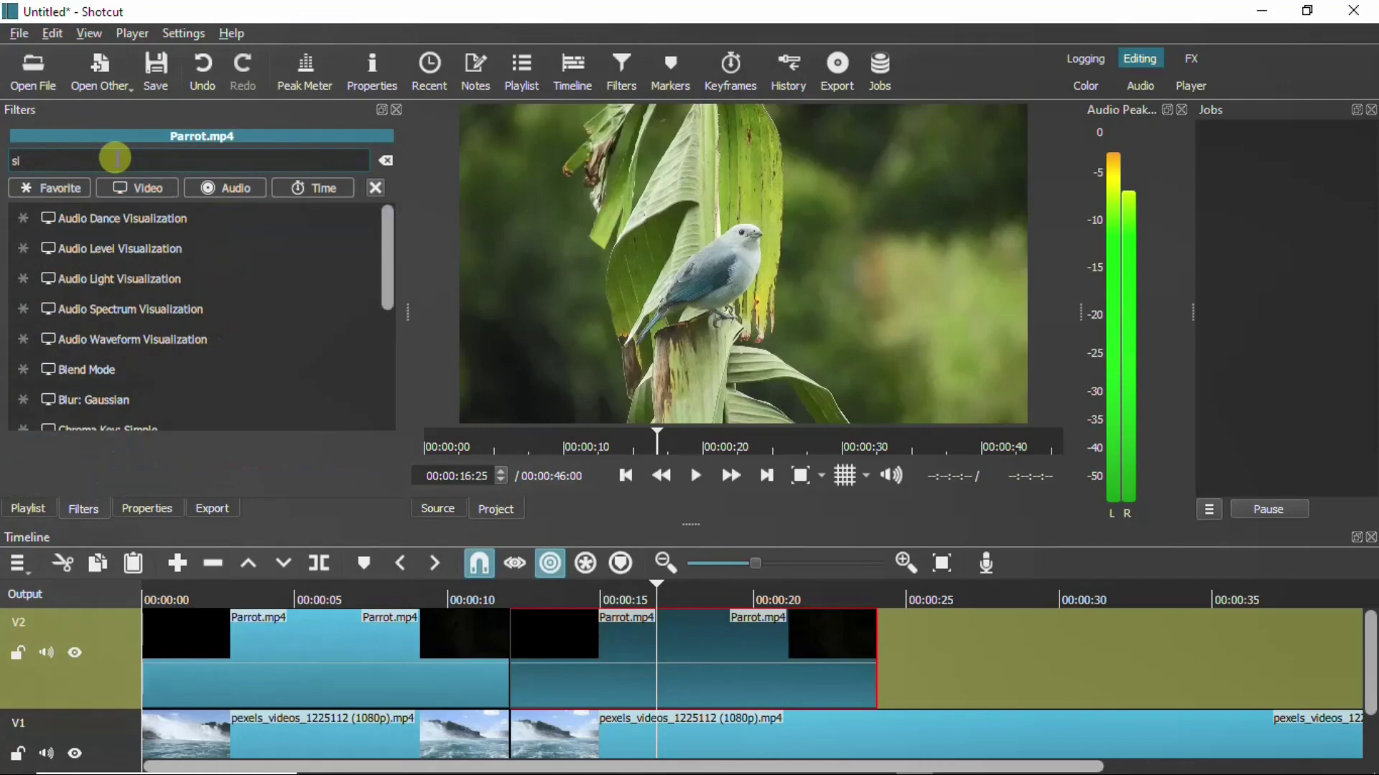
{"action": "type", "text": "z"}
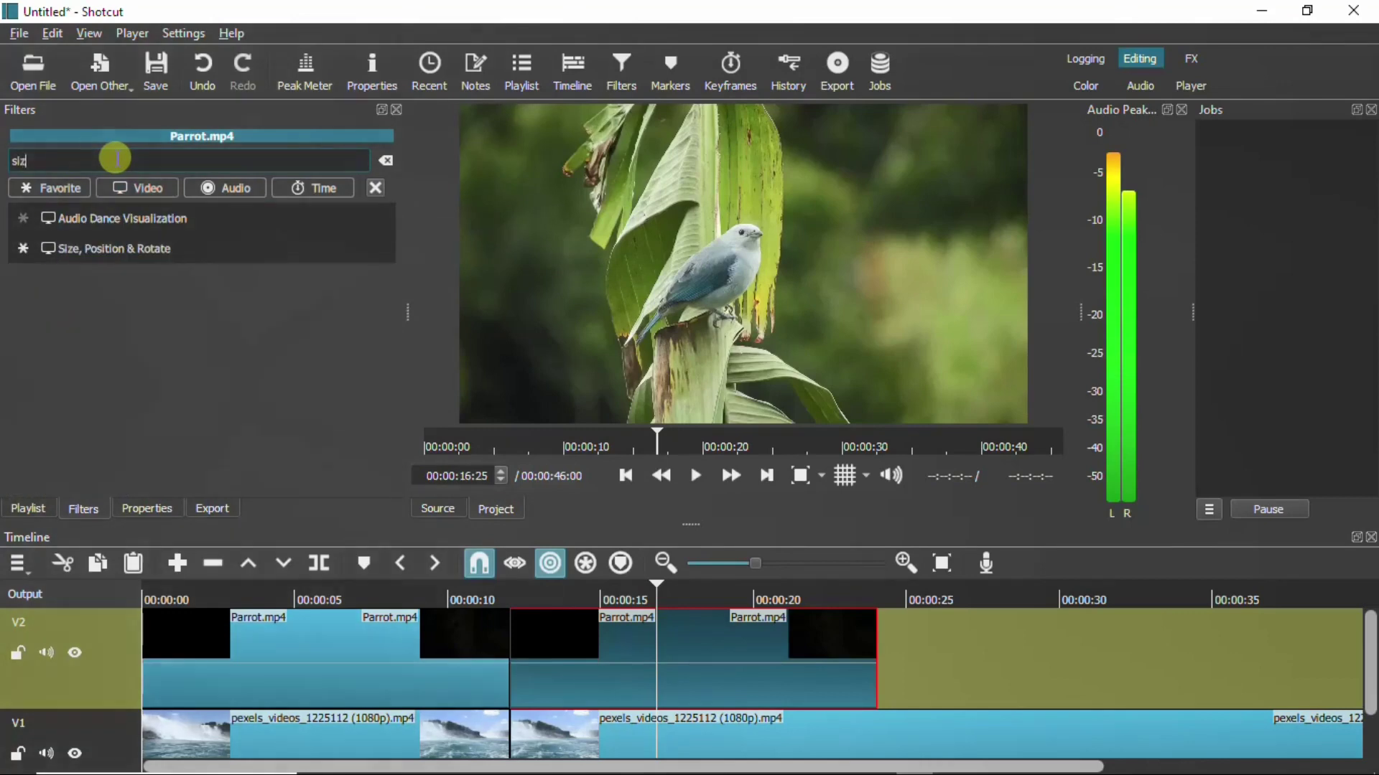
{"action": "left_click", "coordinate": [113, 251]}
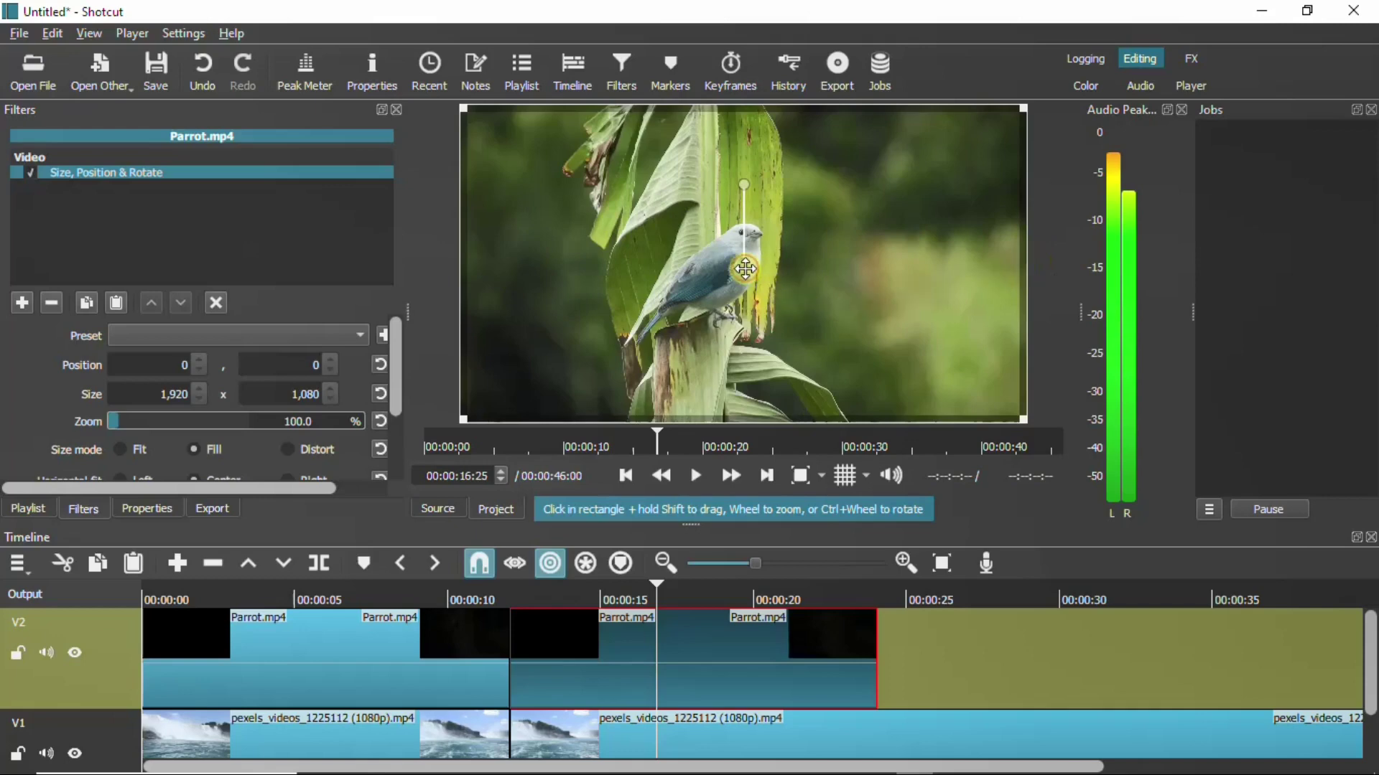
Shift the second Parrot clip's picture left to position -545, 0 so the waterfall shows beside it, and preview the result
{"action": "left_click_drag", "start_coordinate": [725, 267], "coordinate": [571, 269]}
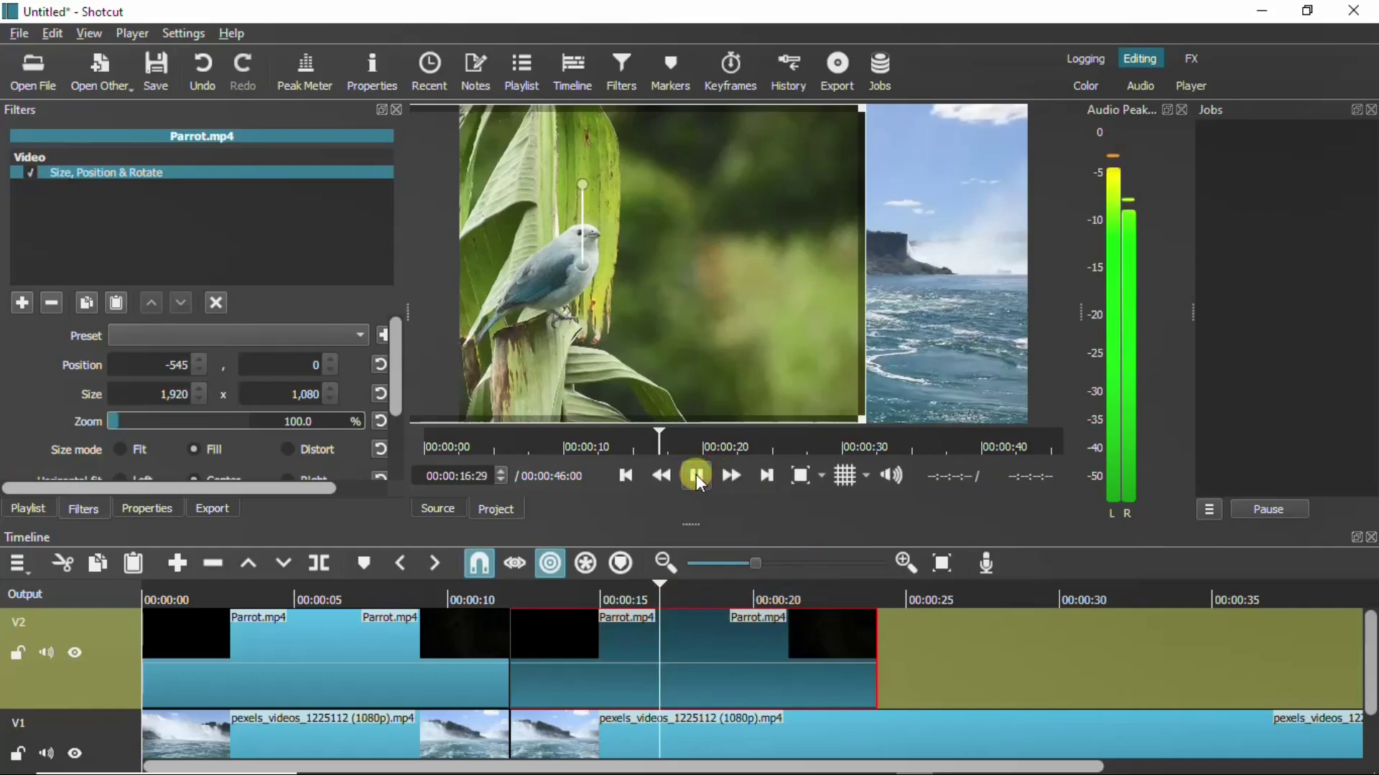
{"action": "left_click", "coordinate": [695, 474]}
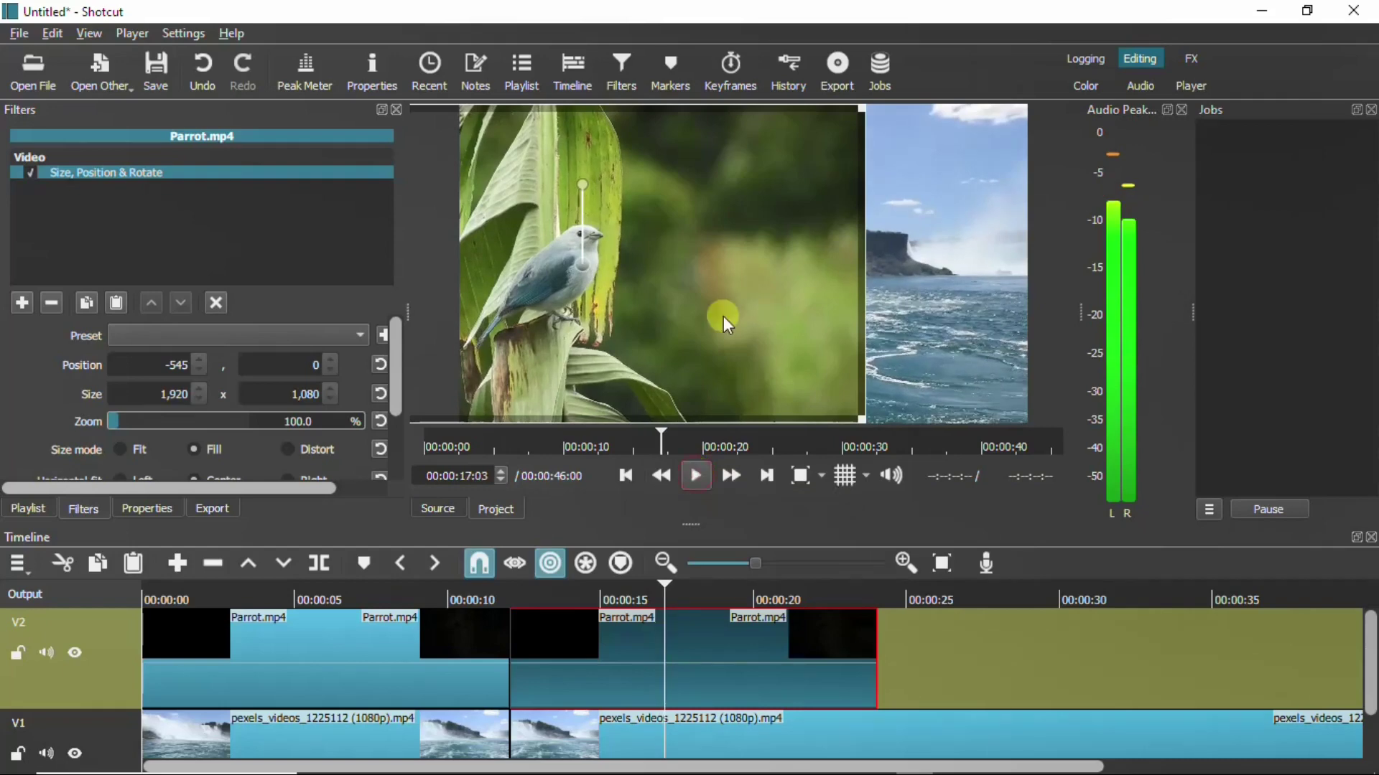
{"action": "left_click", "coordinate": [583, 266]}
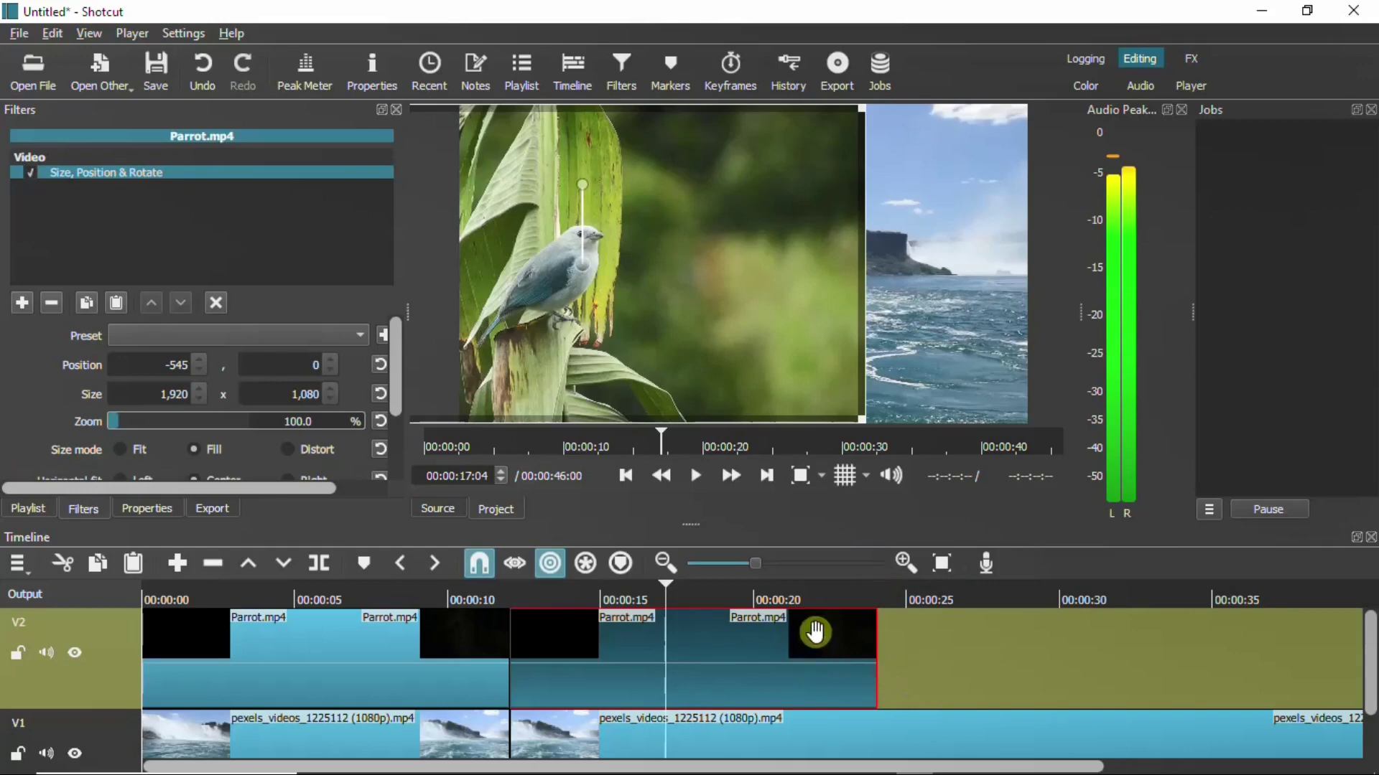
Cut off the waterfall clip on V1 at 00:00:24:02, where the second Parrot clip ends, and remove the excess
{"action": "left_click", "coordinate": [766, 478]}
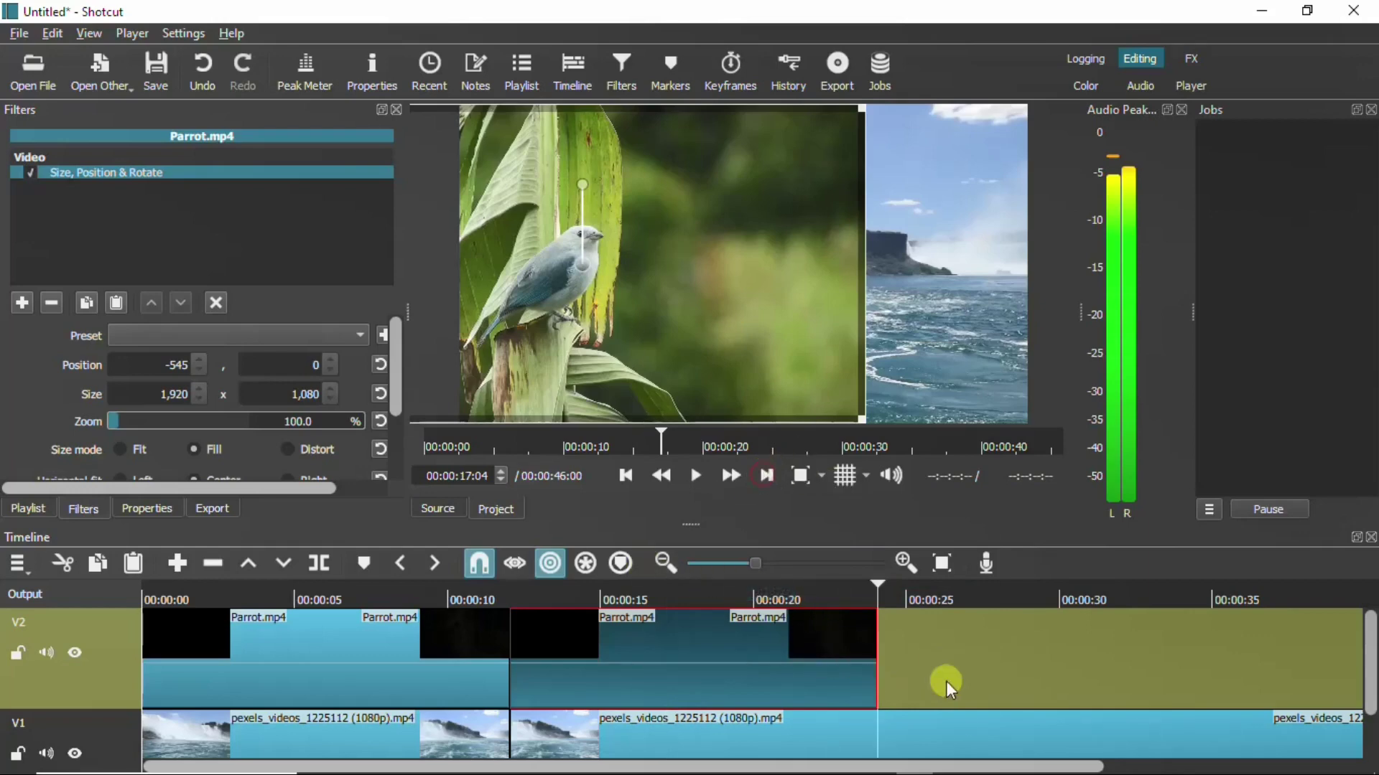
{"action": "left_click", "coordinate": [955, 733]}
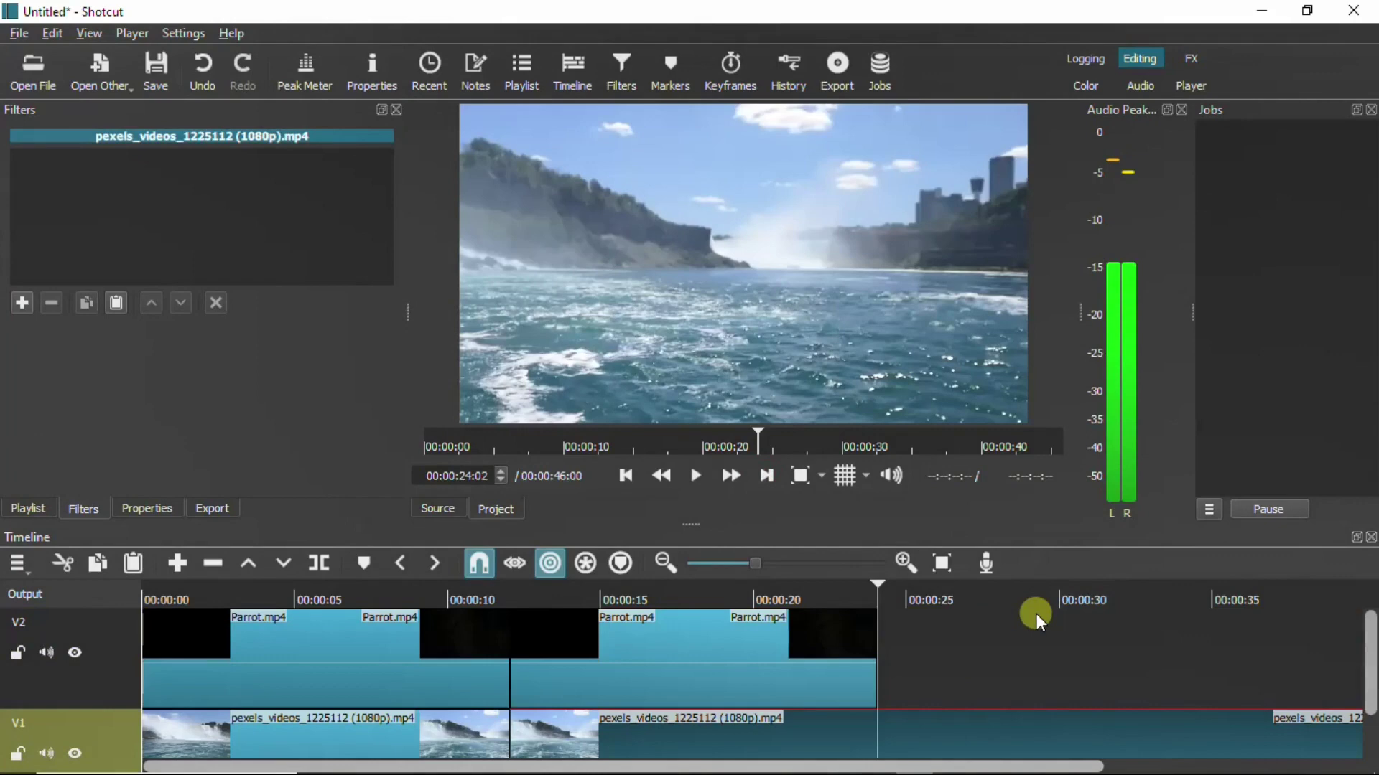
{"action": "key", "text": "Delete"}
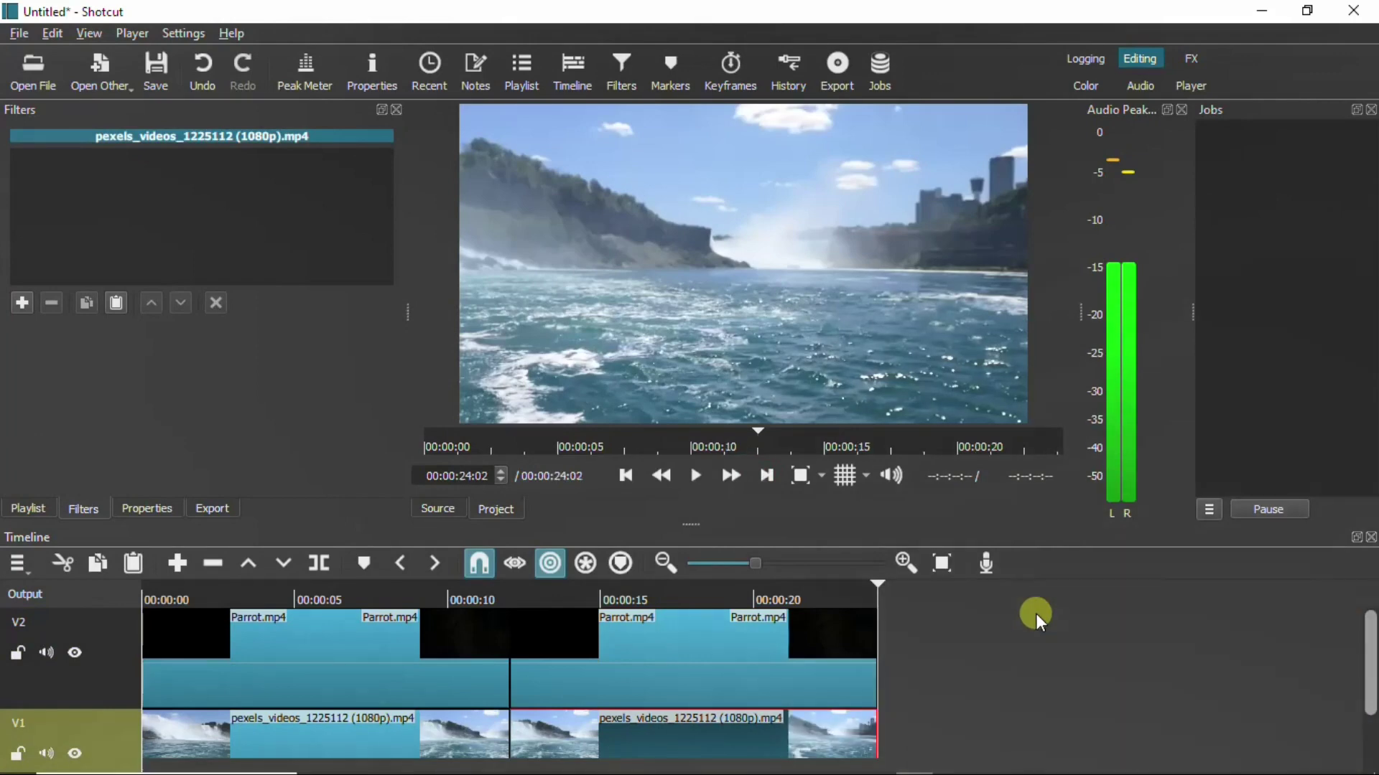
Swap the second Parrot clip and the second waterfall segment, placing the waterfall on V2 directly above Parrot on V1
{"action": "left_click", "coordinate": [662, 654]}
{"action": "left_click_drag", "start_coordinate": [662, 654], "coordinate": [1062, 765]}
{"action": "left_click", "coordinate": [745, 742]}
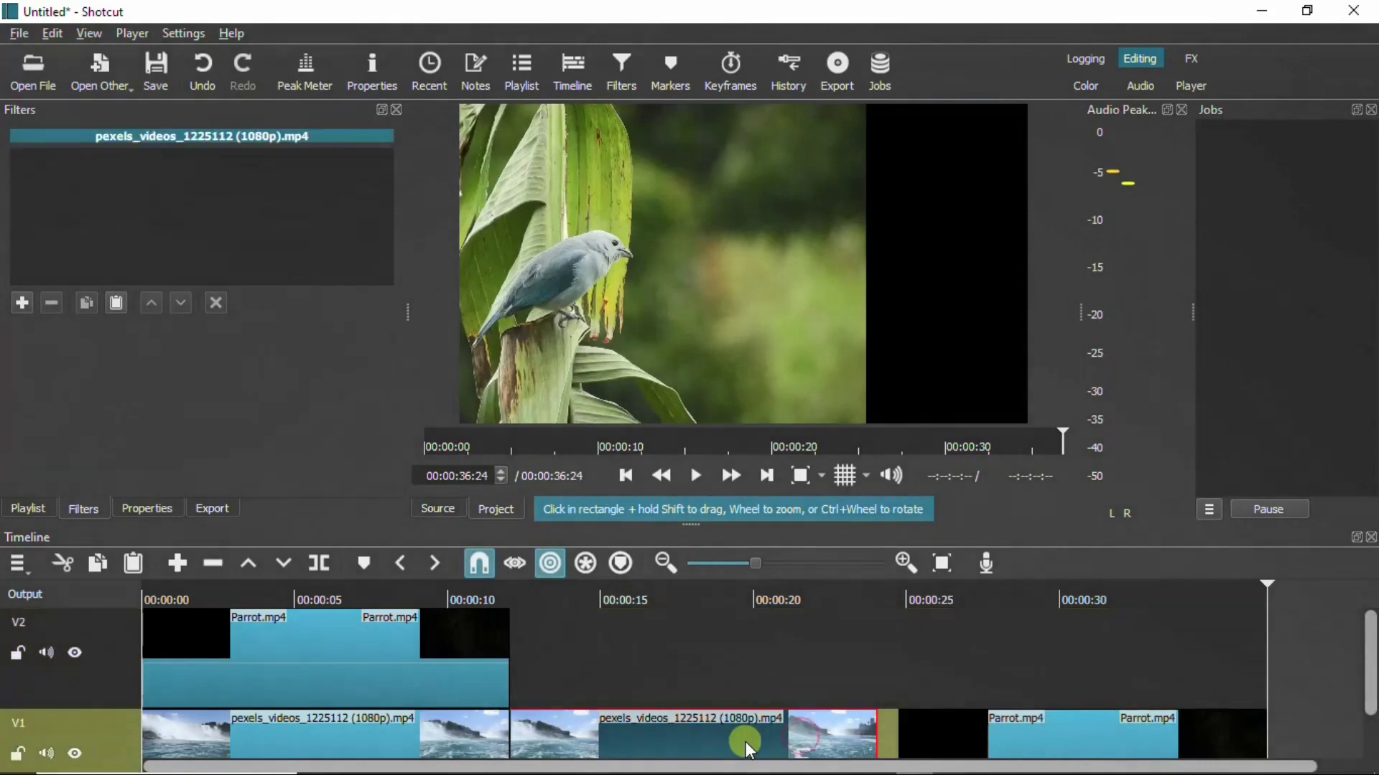
{"action": "left_click_drag", "start_coordinate": [745, 742], "coordinate": [739, 673]}
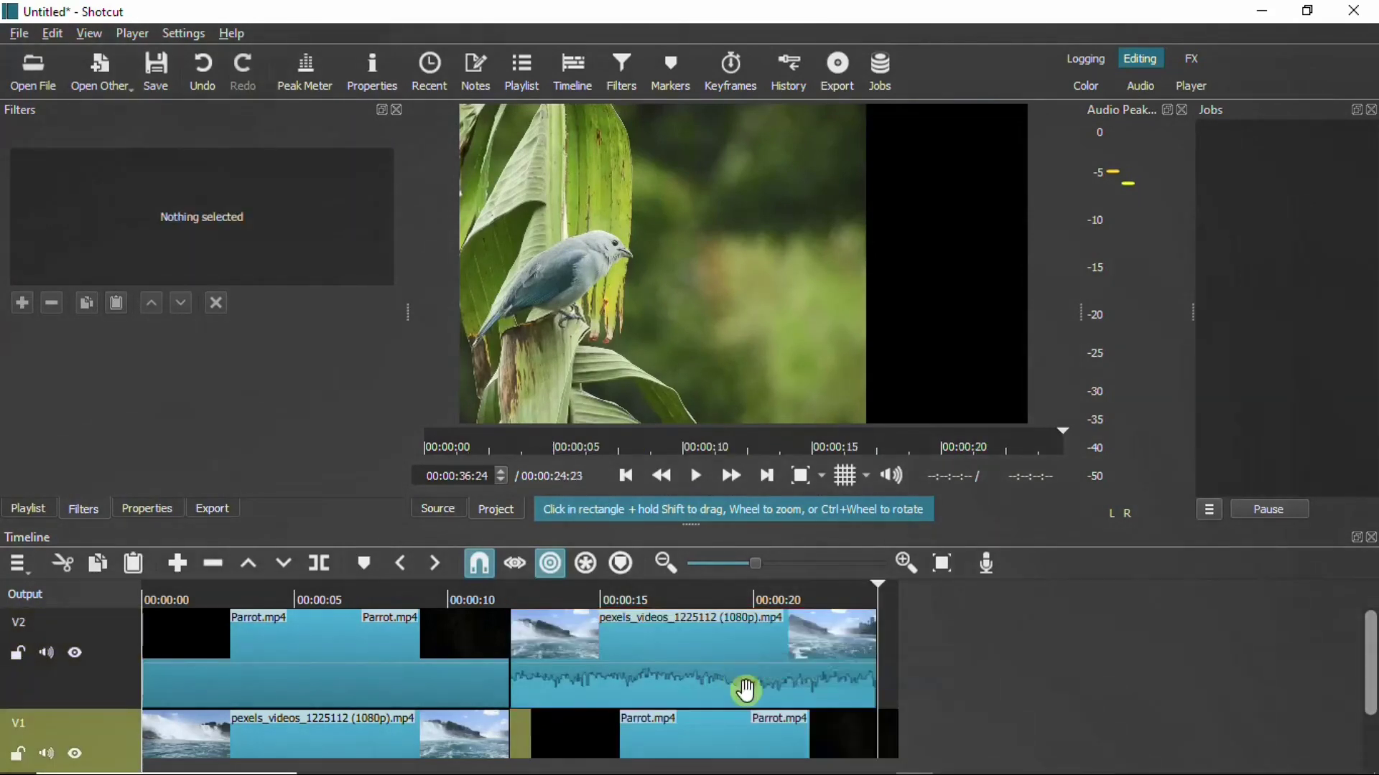
{"action": "left_click_drag", "start_coordinate": [766, 739], "coordinate": [730, 734]}
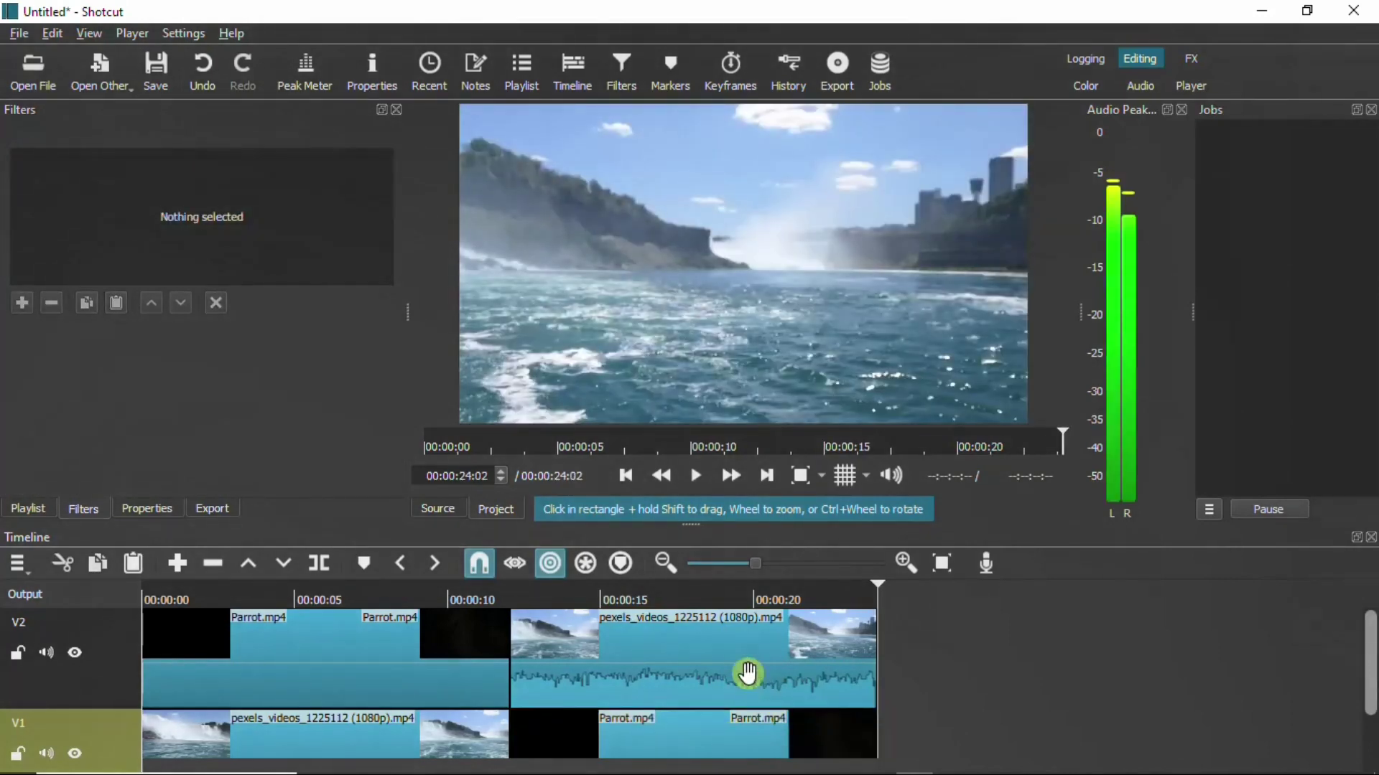
Add the Size, Position & Rotate filter to the waterfall clip on V2, with the playhead at 00:00:13:22
{"action": "left_click", "coordinate": [614, 627]}
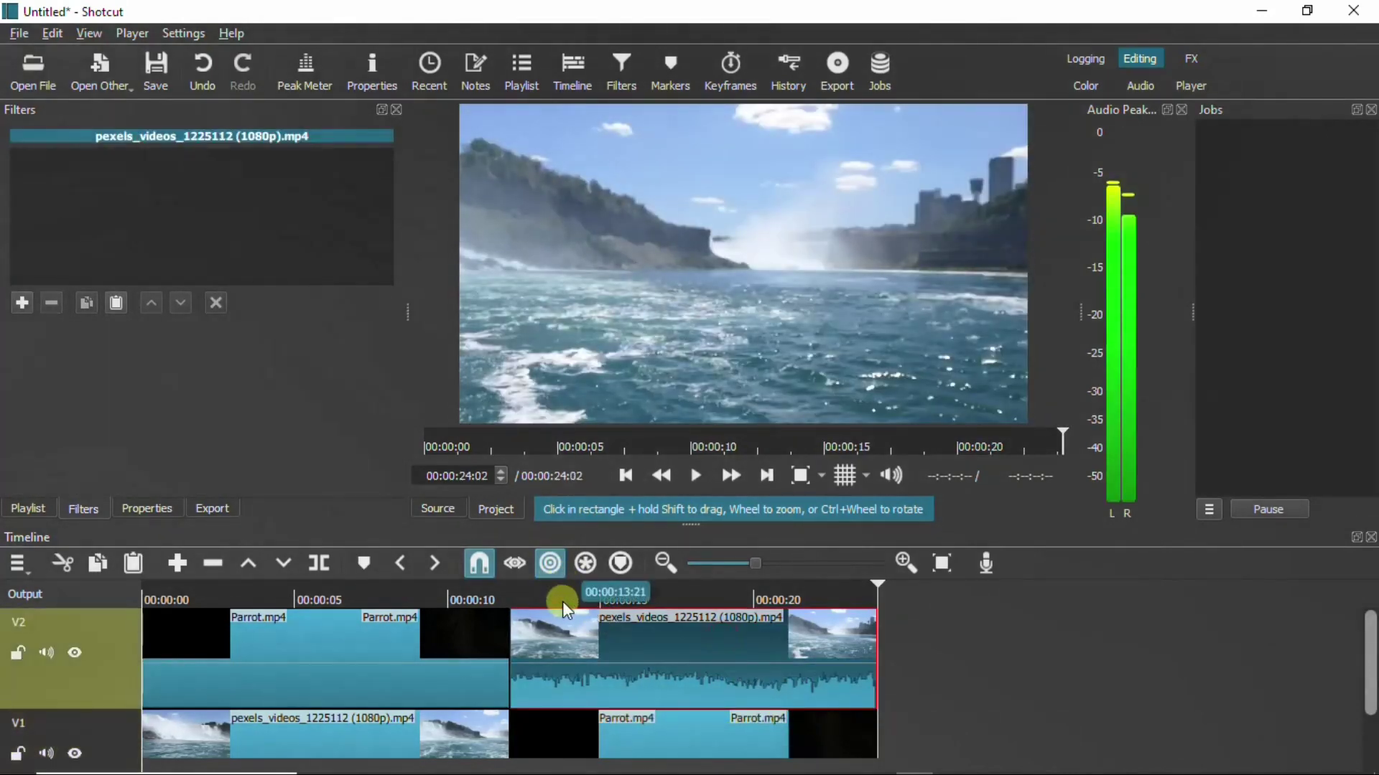
{"action": "left_click", "coordinate": [564, 600]}
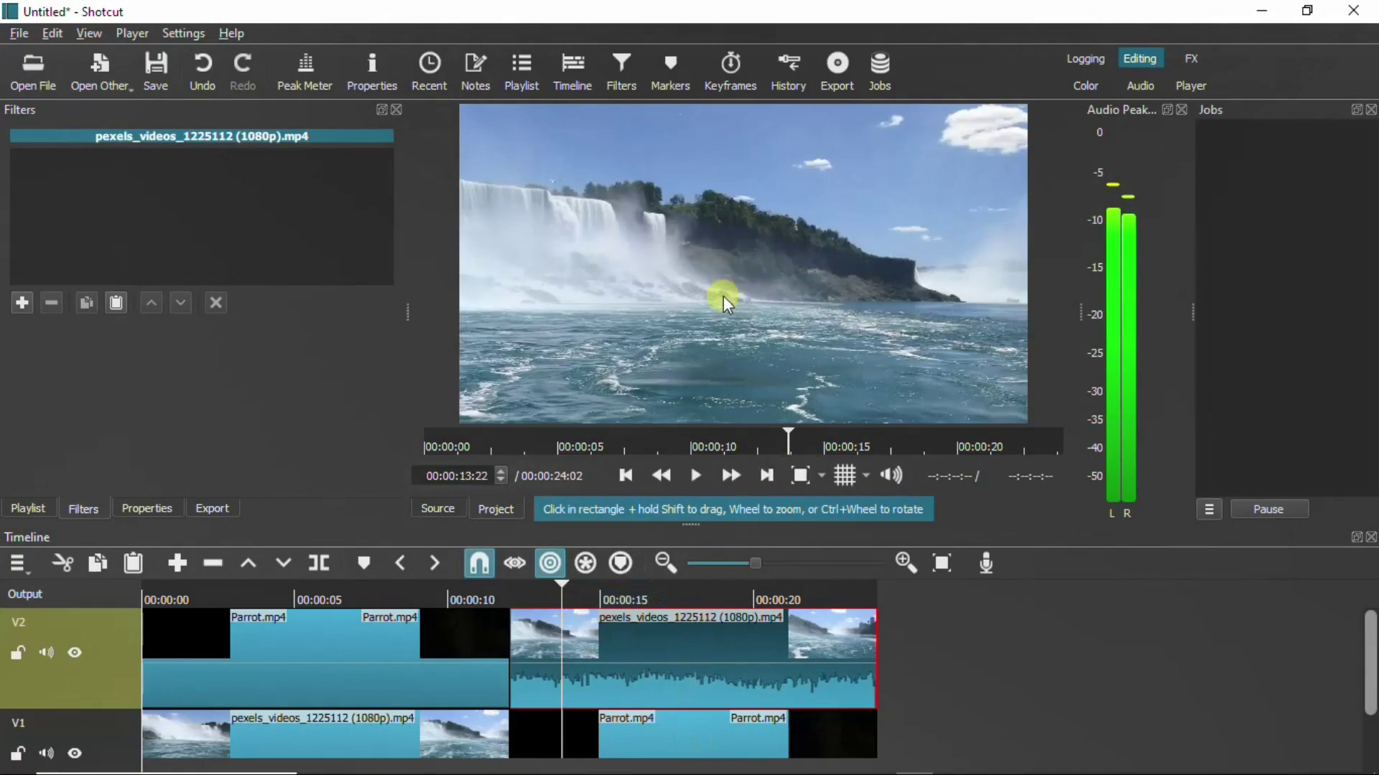
{"action": "left_click", "coordinate": [24, 304]}
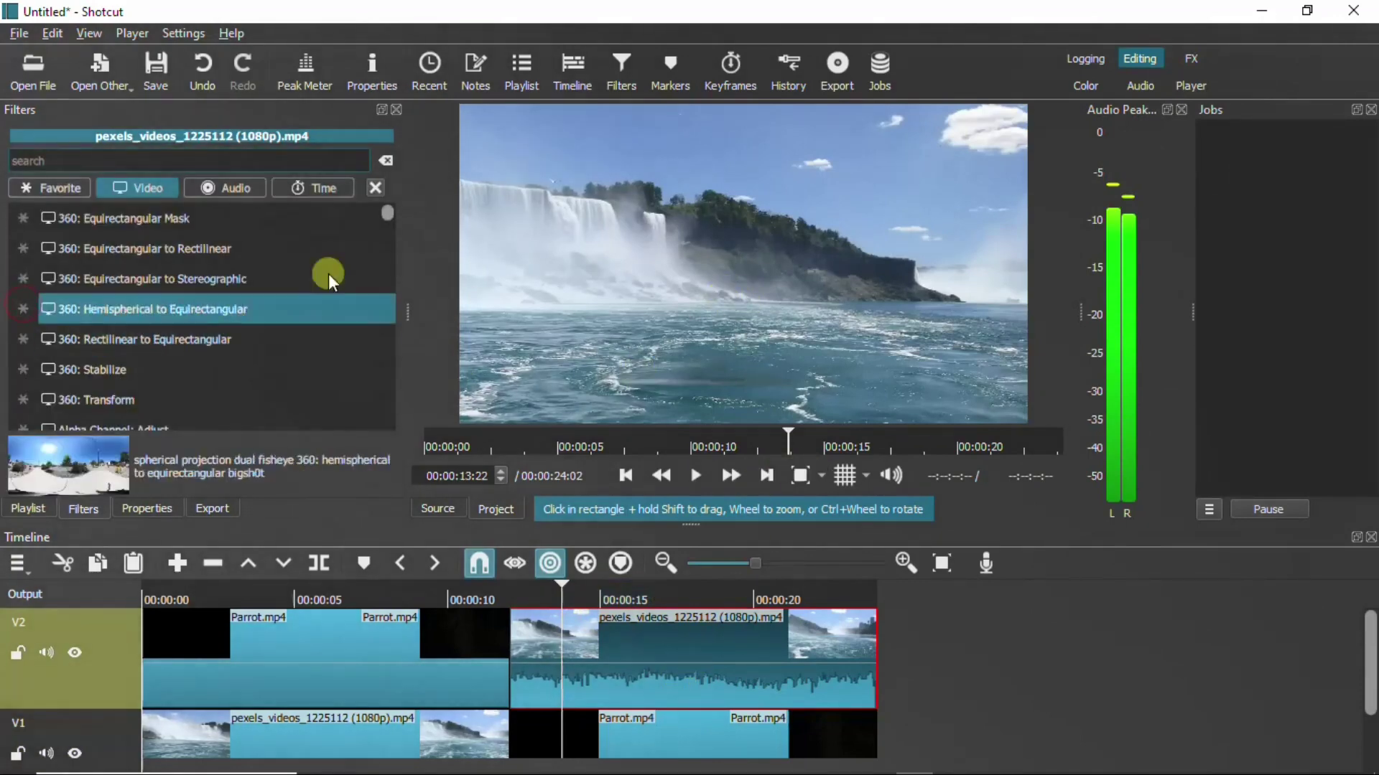
{"action": "left_click", "coordinate": [177, 158]}
{"action": "type", "text": "sl"}
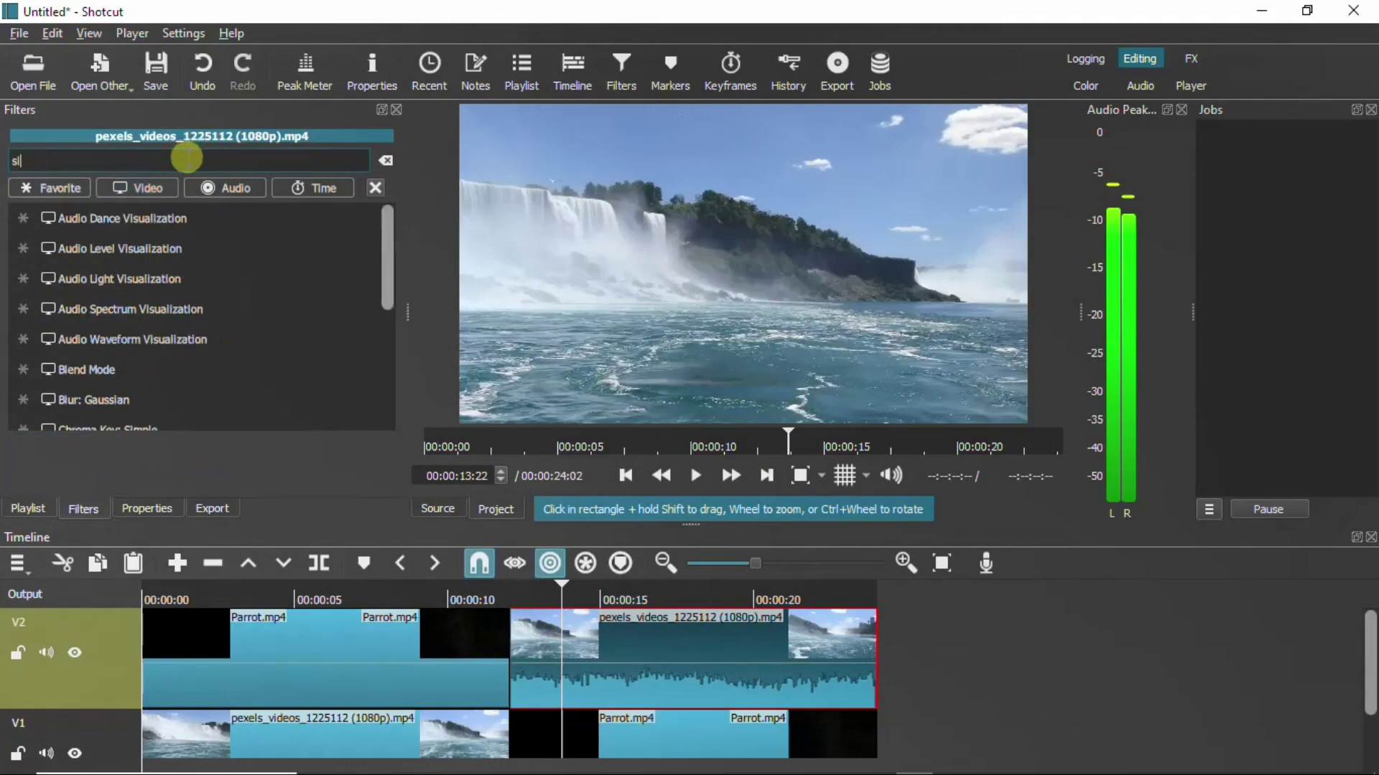
{"action": "key", "text": "BackSpace"}
{"action": "type", "text": "ize"}
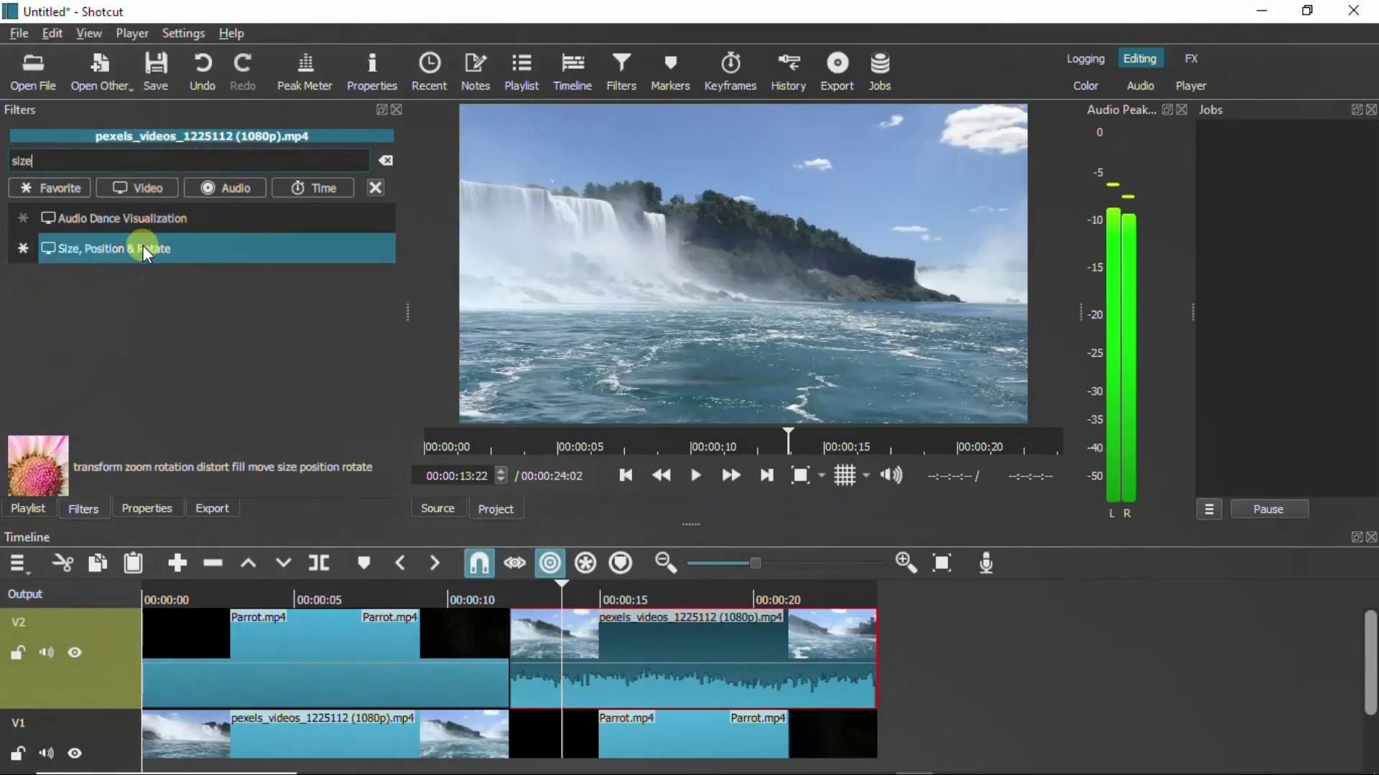
{"action": "left_click", "coordinate": [153, 255]}
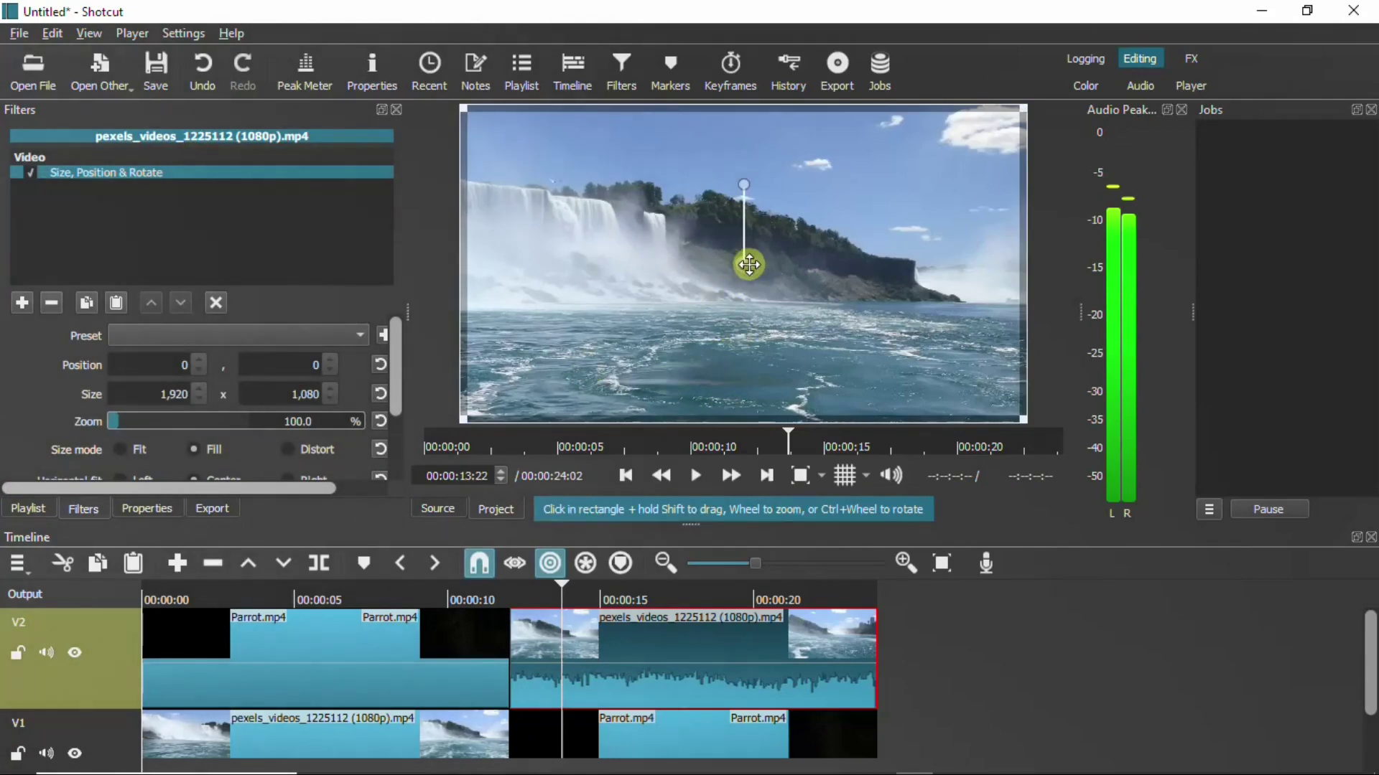
Shift the waterfall picture on V2 horizontally to the right within the frame and play the finished timeline from the start
{"action": "left_click_drag", "start_coordinate": [796, 264], "coordinate": [941, 261]}
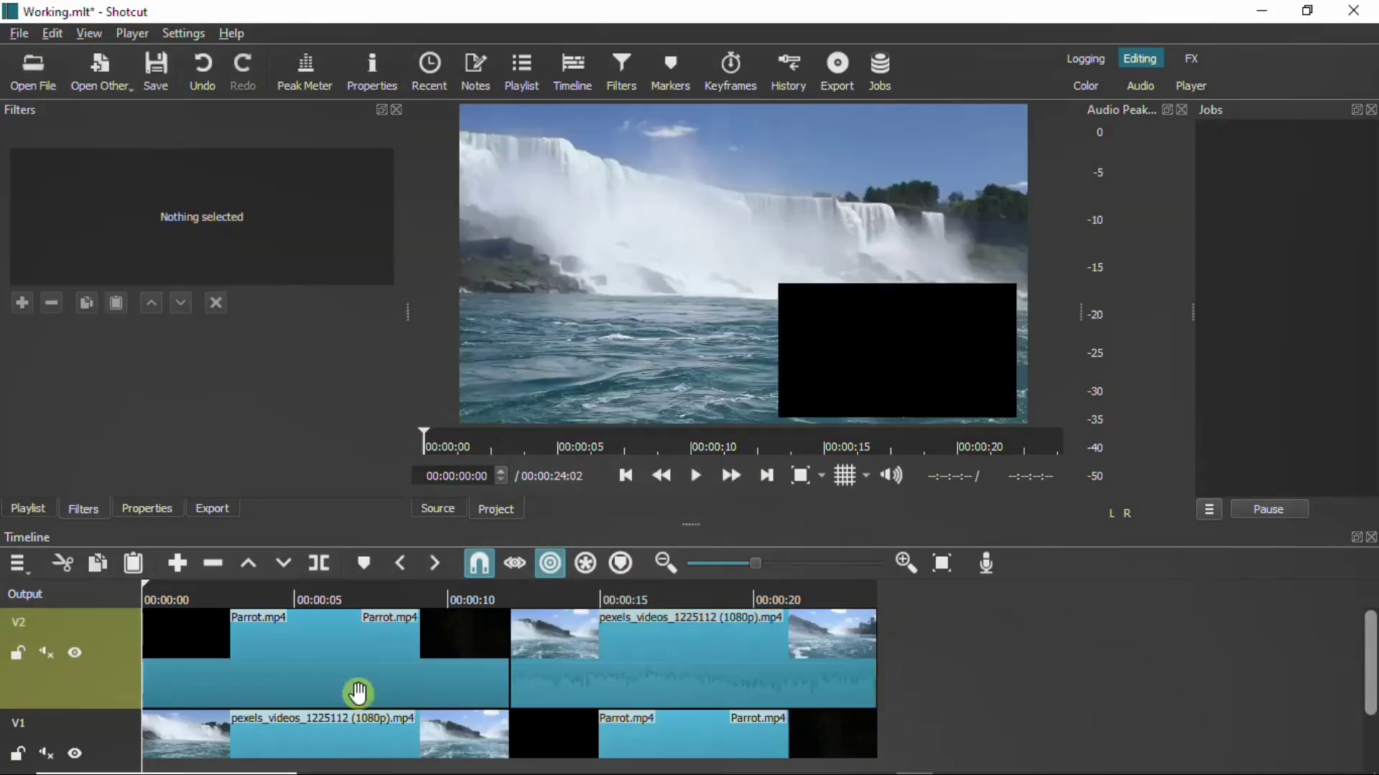
{"action": "left_click", "coordinate": [697, 475]}
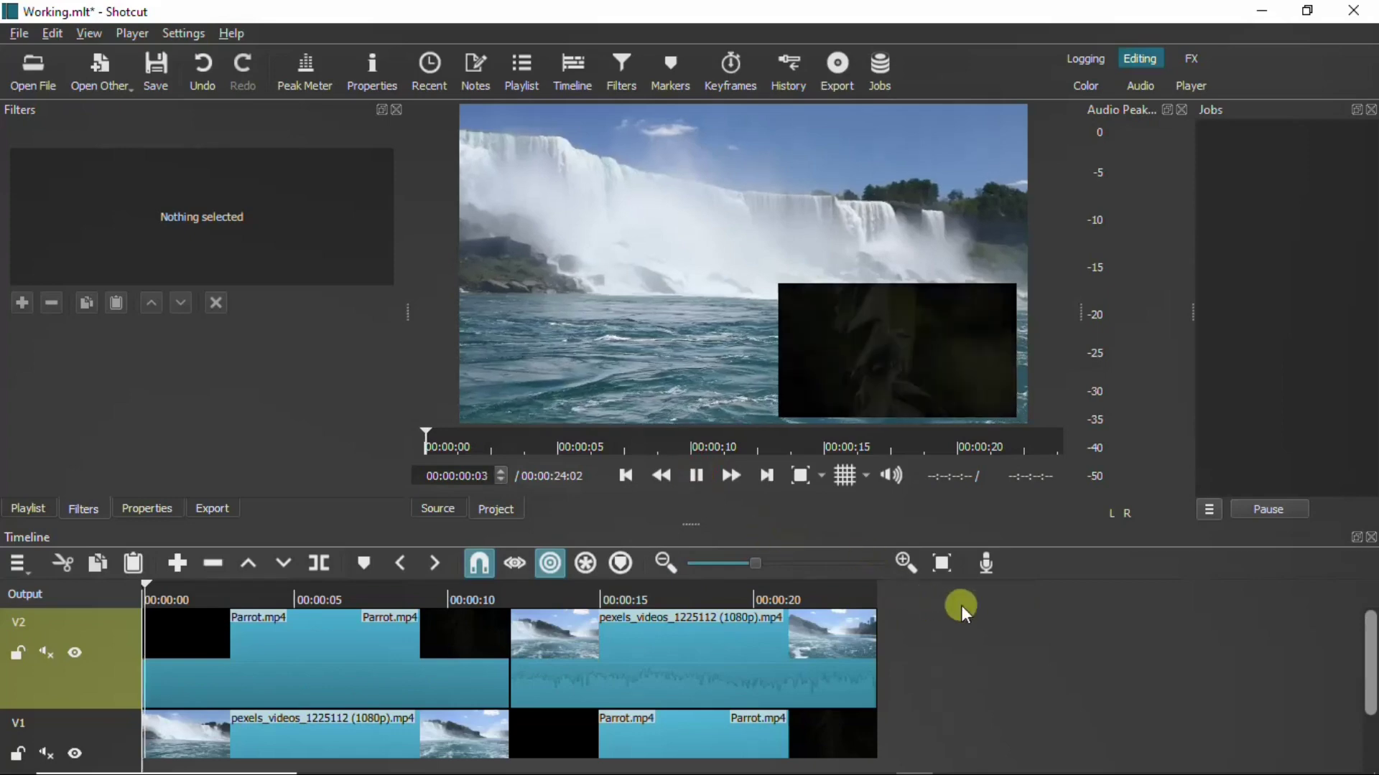